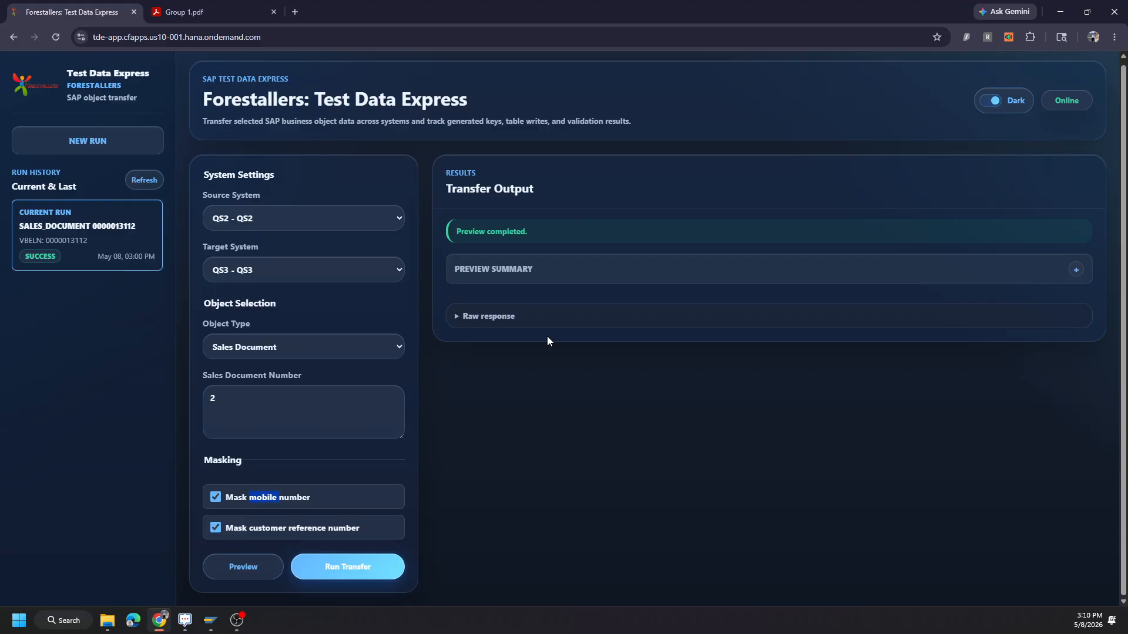
# Check the table list in the preview summary, and run the sales document transfer from QS2 to QS3.
pyautogui.click(590, 276)
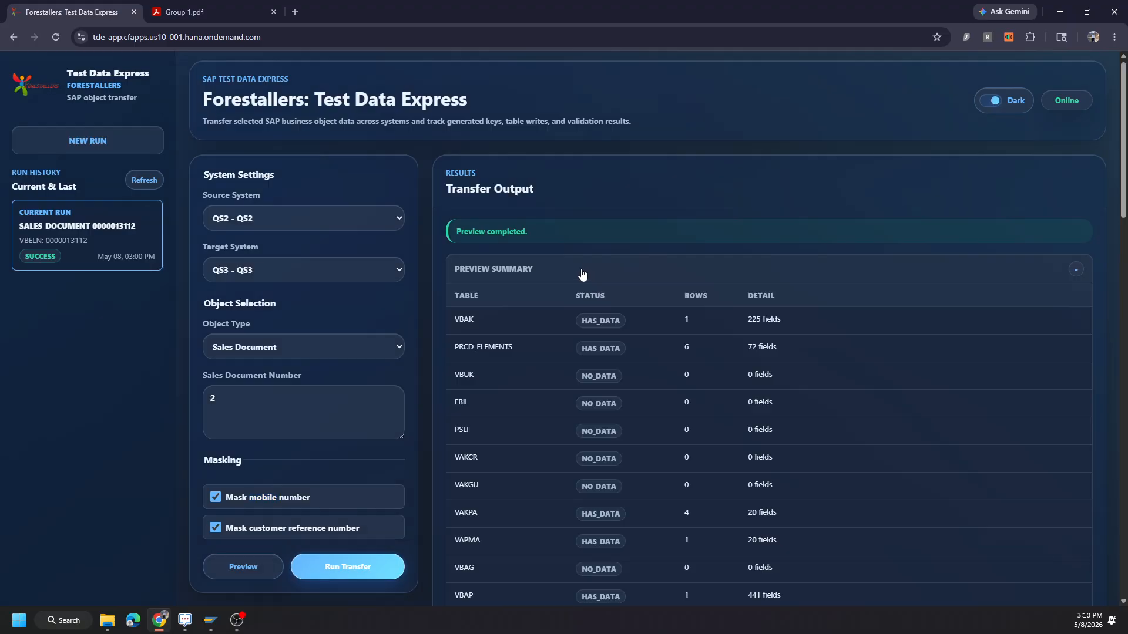
pyautogui.click(573, 275)
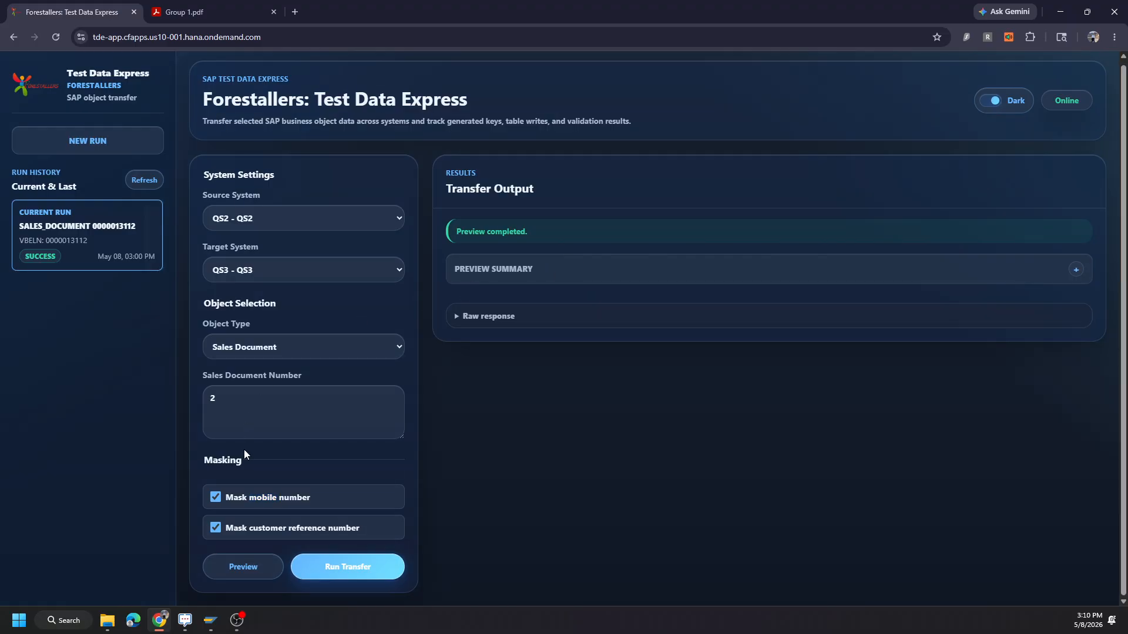
pyautogui.click(393, 574)
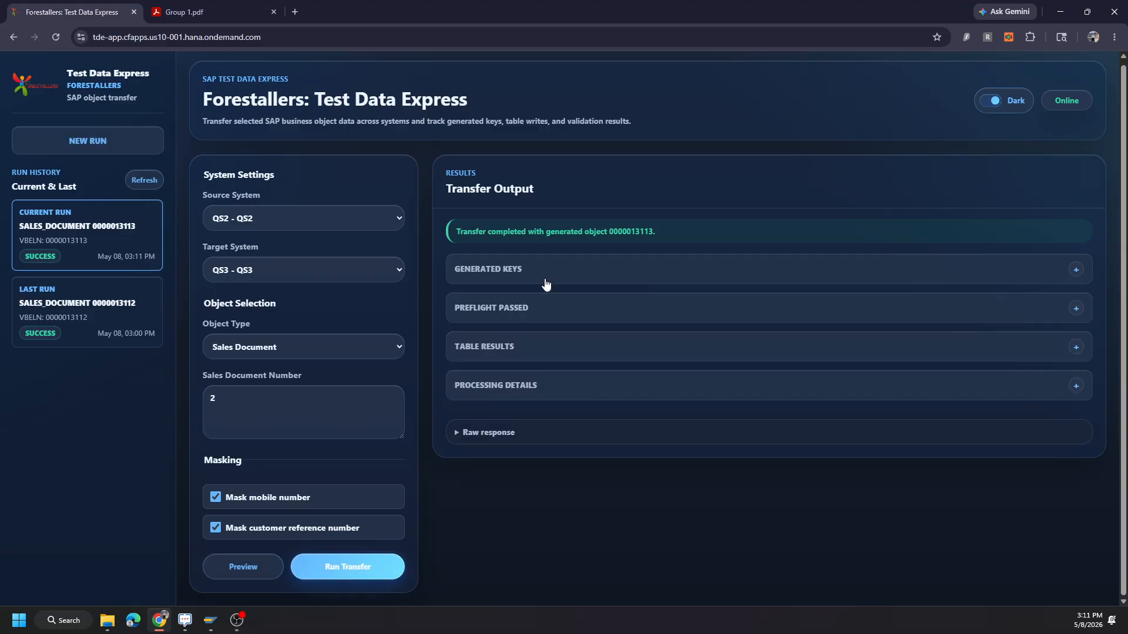
# Copy the generated sales document number from the transfer's generated keys into the Order field of the Display Sales Documents window in SAP GUI.
pyautogui.click(553, 276)
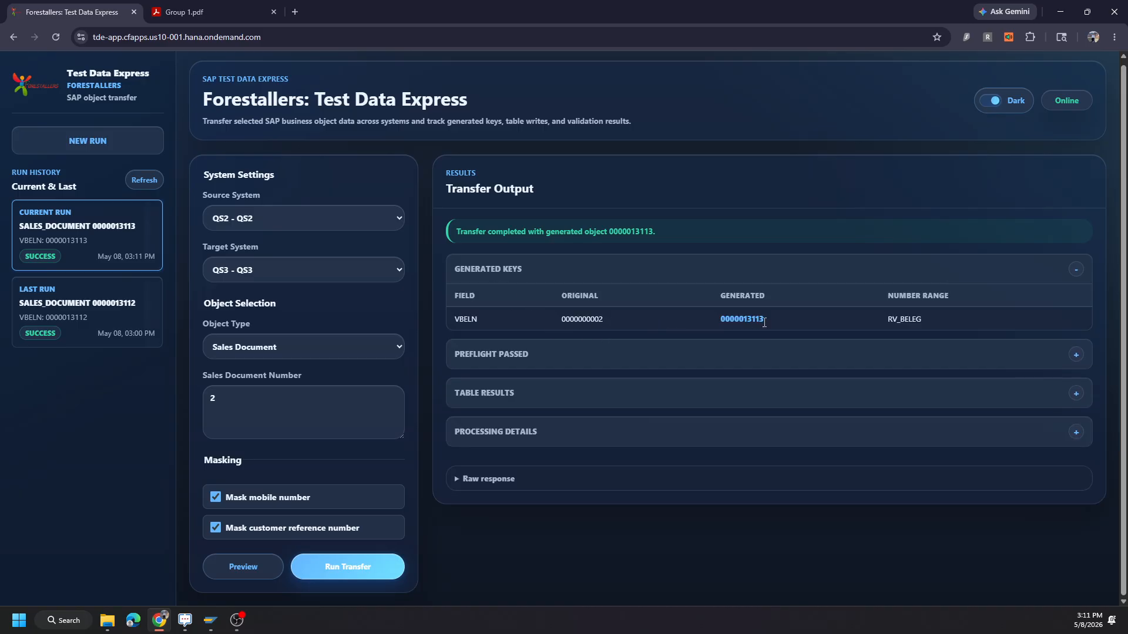
pyautogui.moveTo(764, 322); pyautogui.dragTo(721, 317)
pyautogui.hotkey('ctrl', 'c')
pyautogui.click(210, 621)
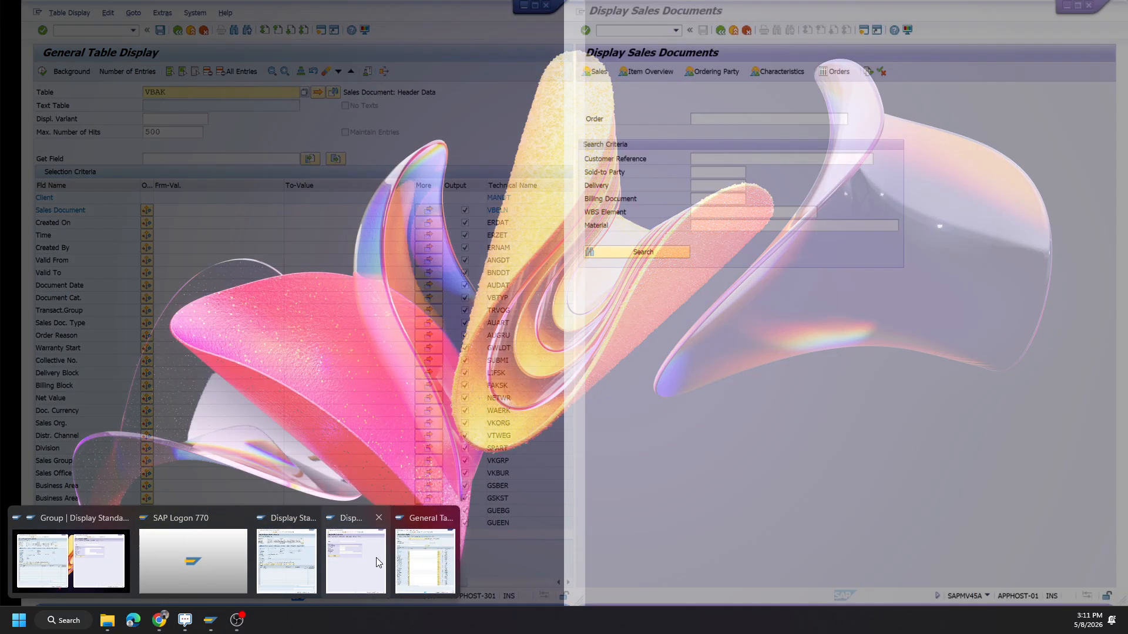
pyautogui.click(376, 559)
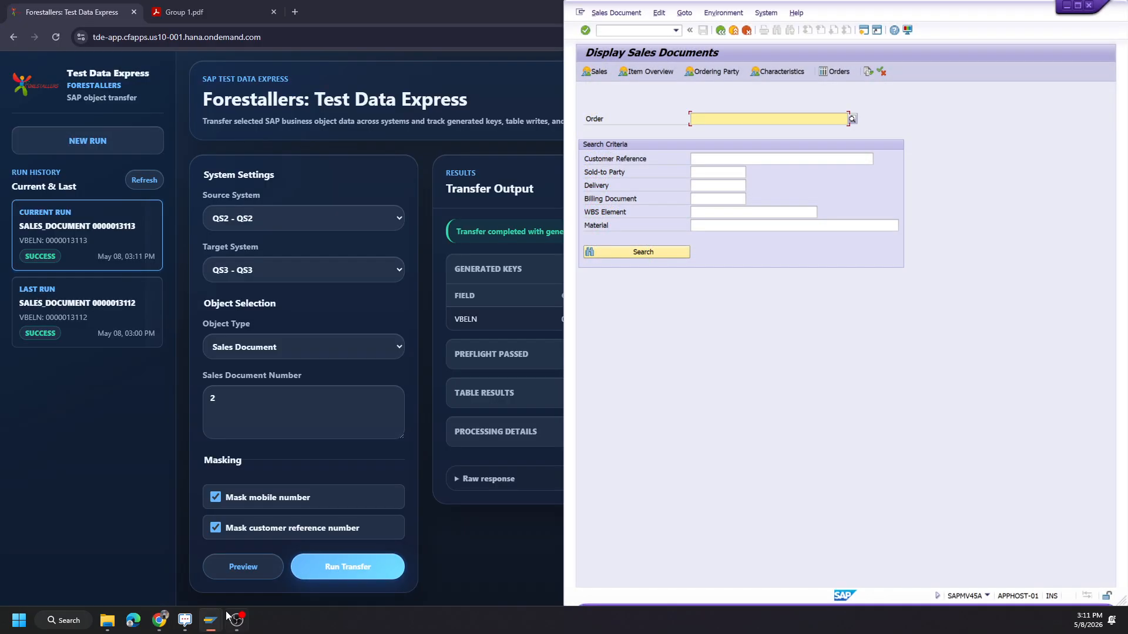
pyautogui.click(216, 620)
pyautogui.click(278, 558)
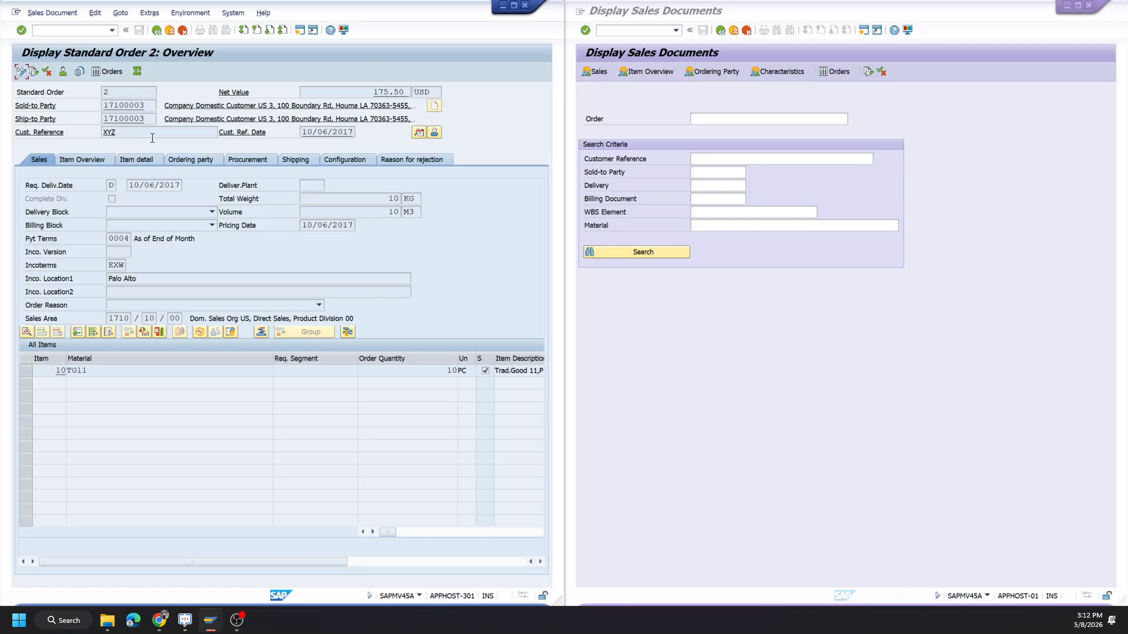
pyautogui.click(709, 119)
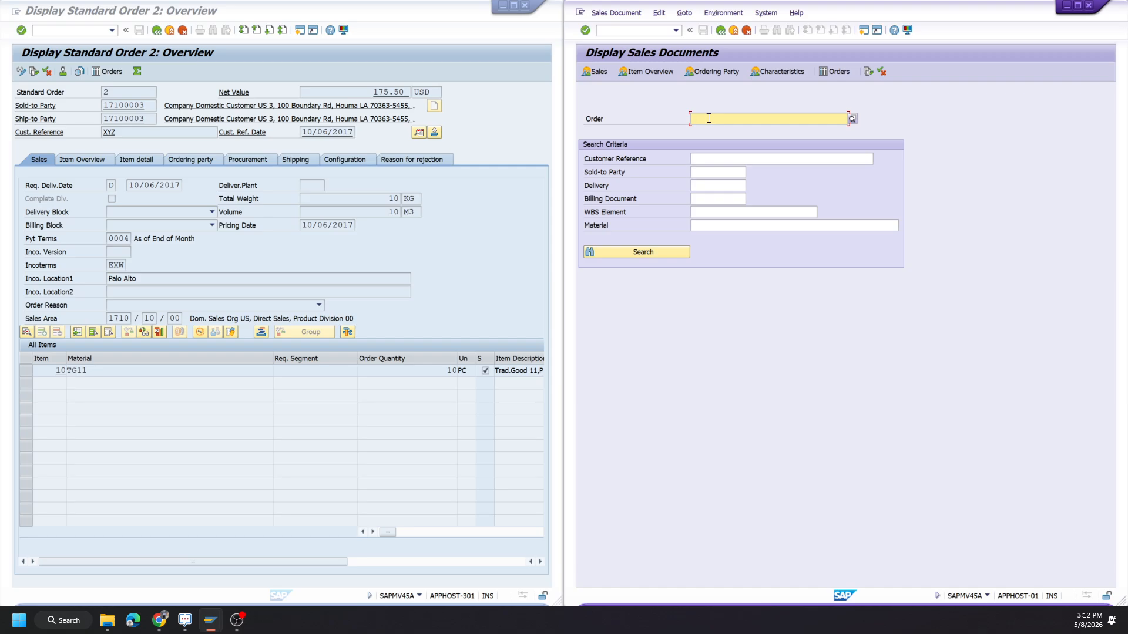
pyautogui.hotkey('ctrl', 'v')
# Check the system information of both SAP sessions and display the transferred sales order in the target system QS3.
pyautogui.click(419, 597)
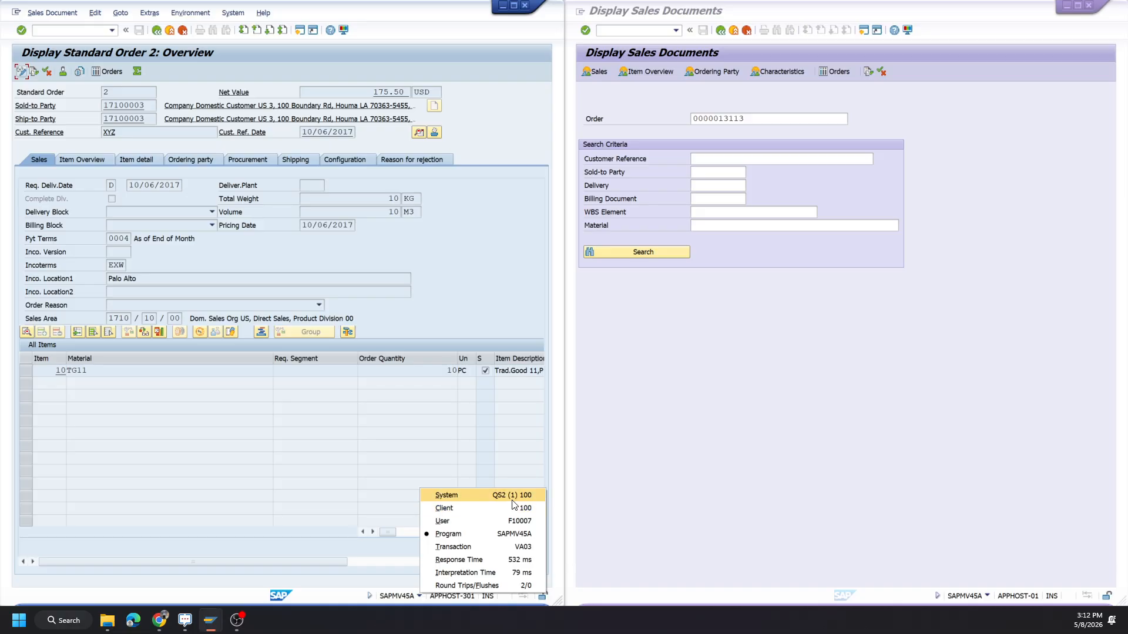
pyautogui.click(986, 596)
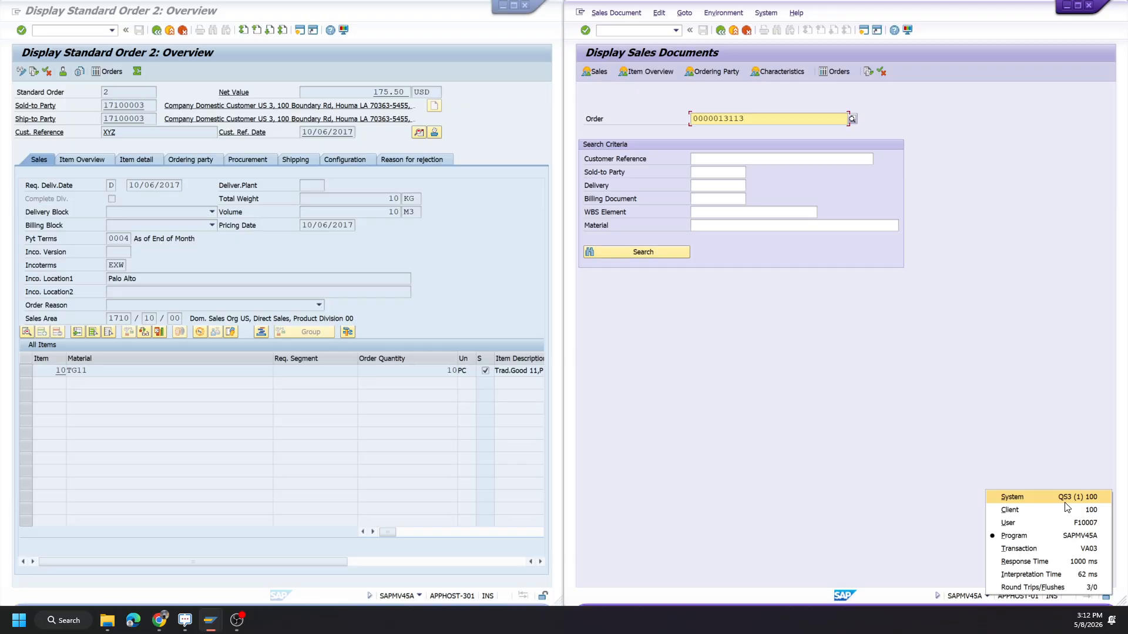
pyautogui.click(756, 116)
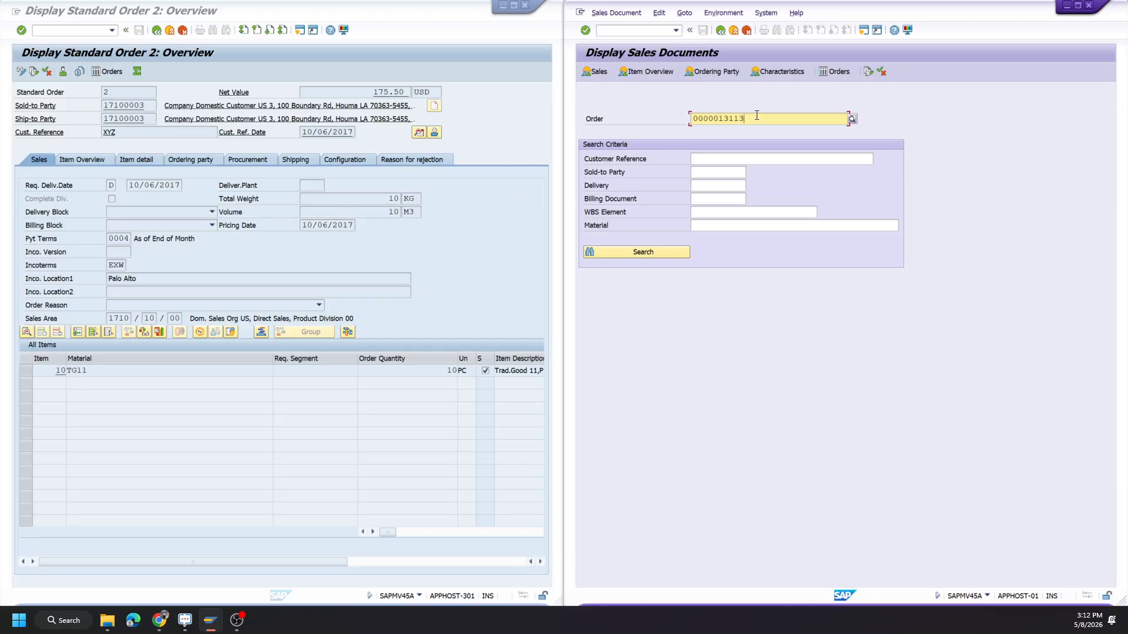
pyautogui.press('Return')
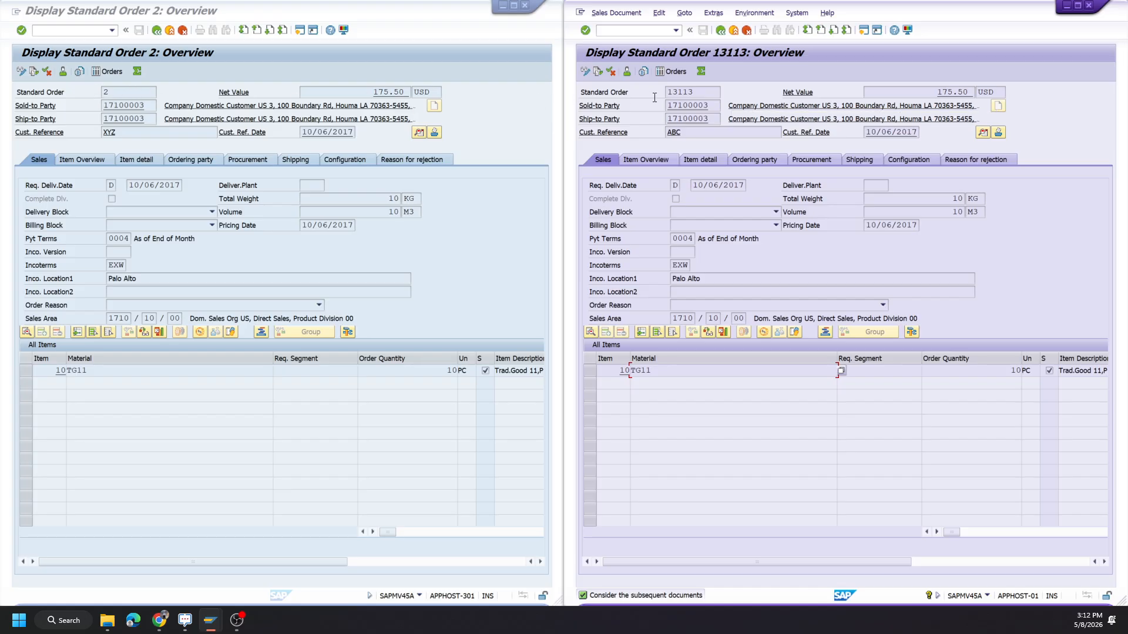
# Examine the transferred order's number and compare the customer references of the source and target orders.
pyautogui.doubleClick(690, 92)
pyautogui.doubleClick(107, 132)
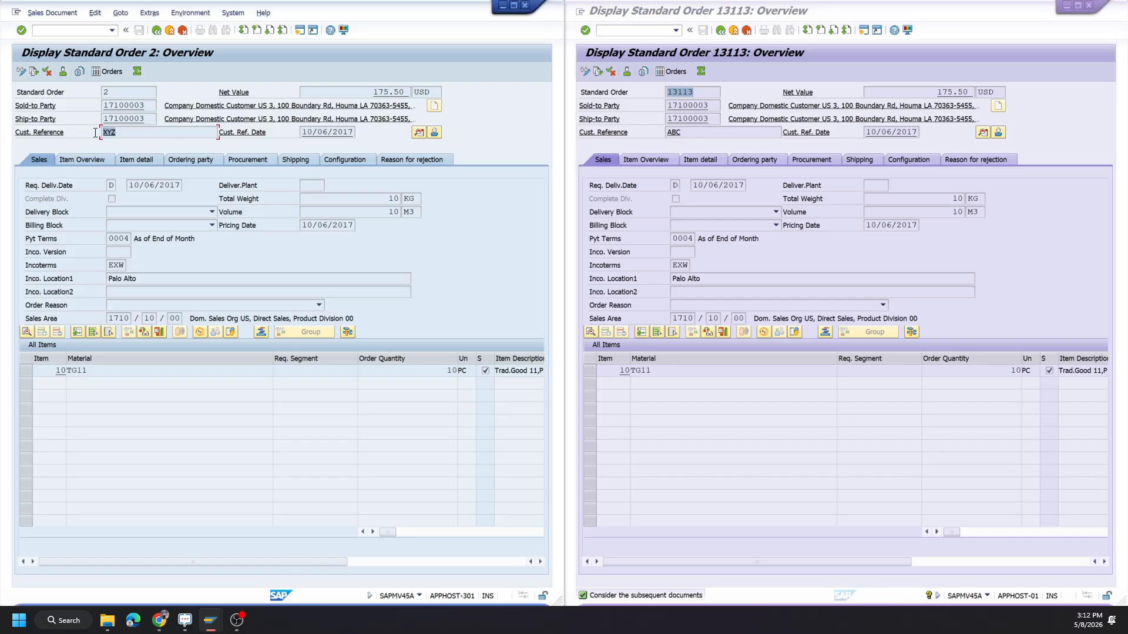
pyautogui.doubleClick(664, 133)
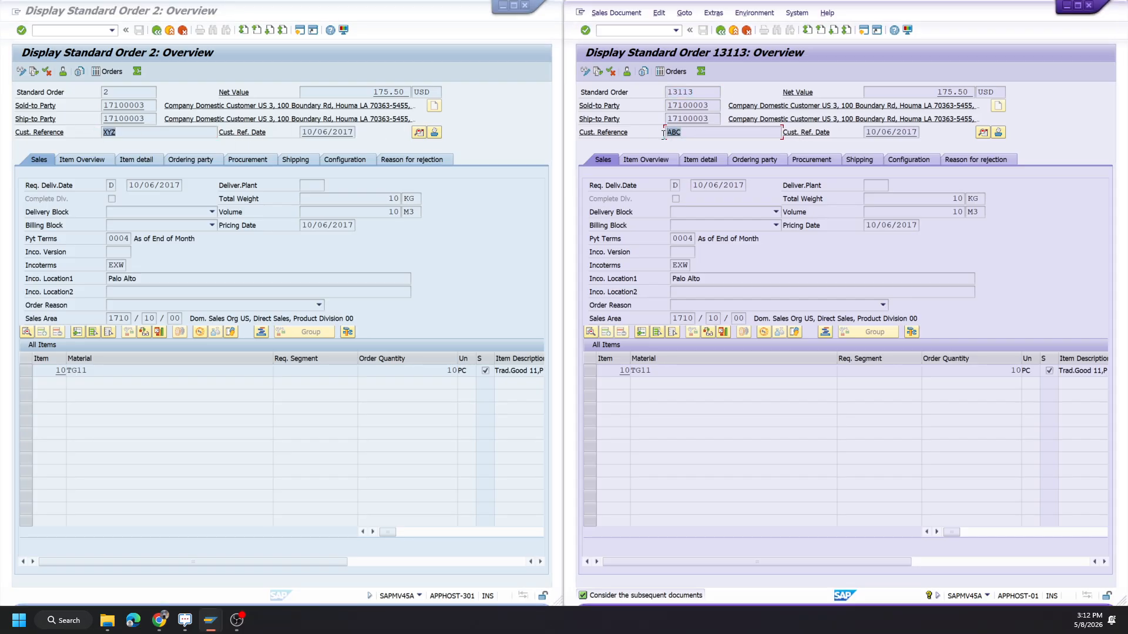
pyautogui.click(712, 135)
# Compare the item overview and item detail of the source and target orders.
pyautogui.click(73, 164)
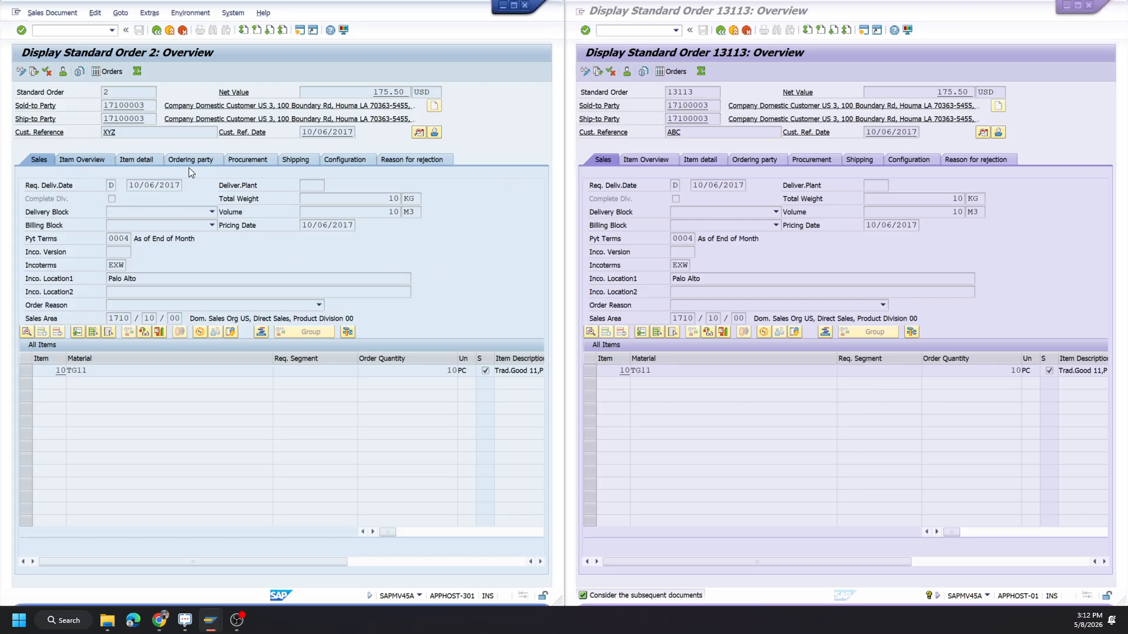
pyautogui.click(661, 163)
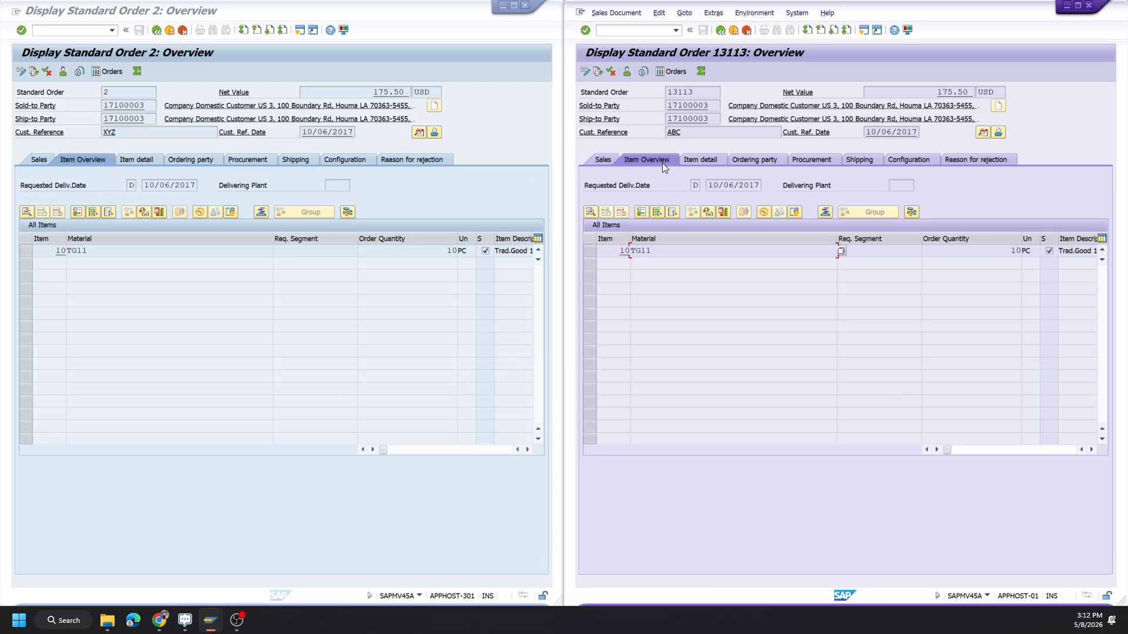
pyautogui.click(704, 158)
pyautogui.click(132, 159)
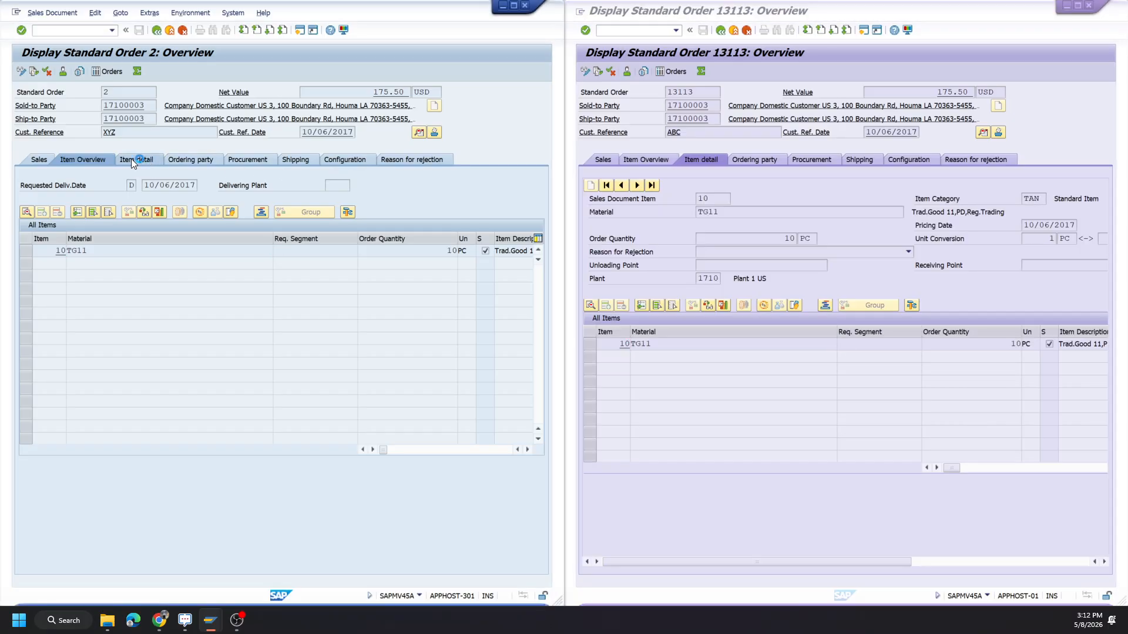
# Compare the ordering party, procurement and shipping data of the source and target orders.
pyautogui.click(189, 159)
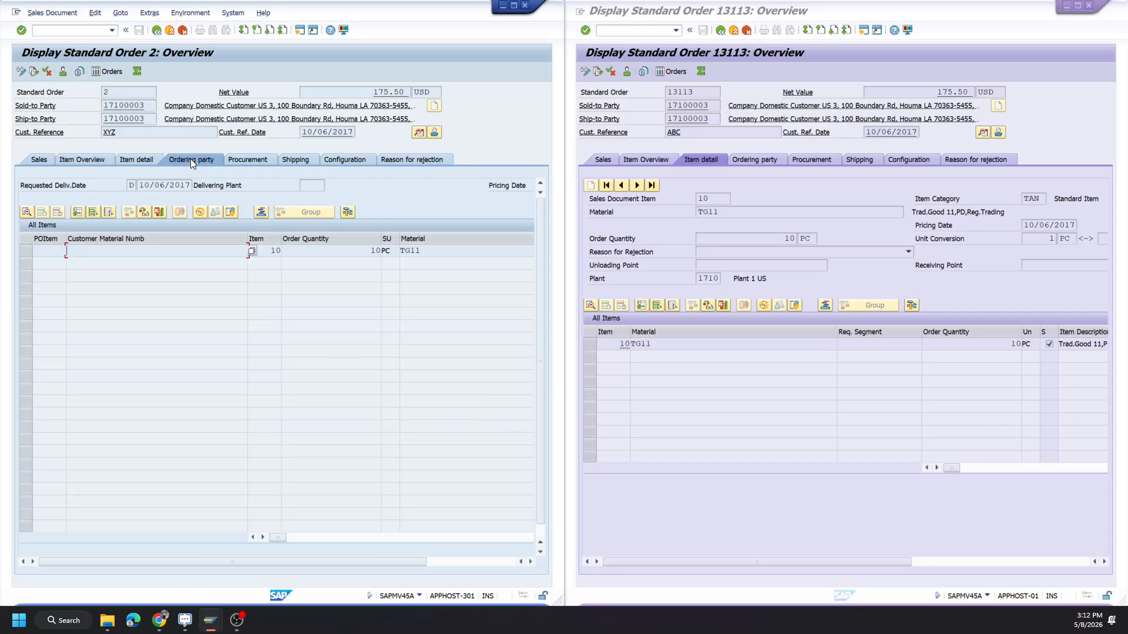
pyautogui.click(256, 158)
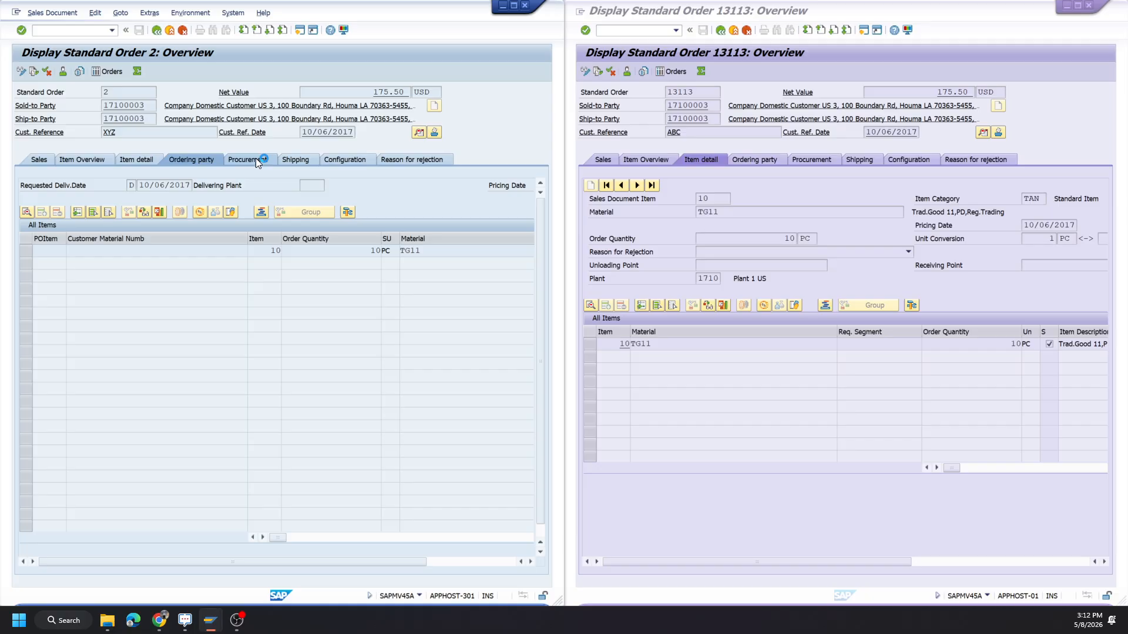
pyautogui.click(292, 158)
pyautogui.click(814, 160)
pyautogui.click(819, 161)
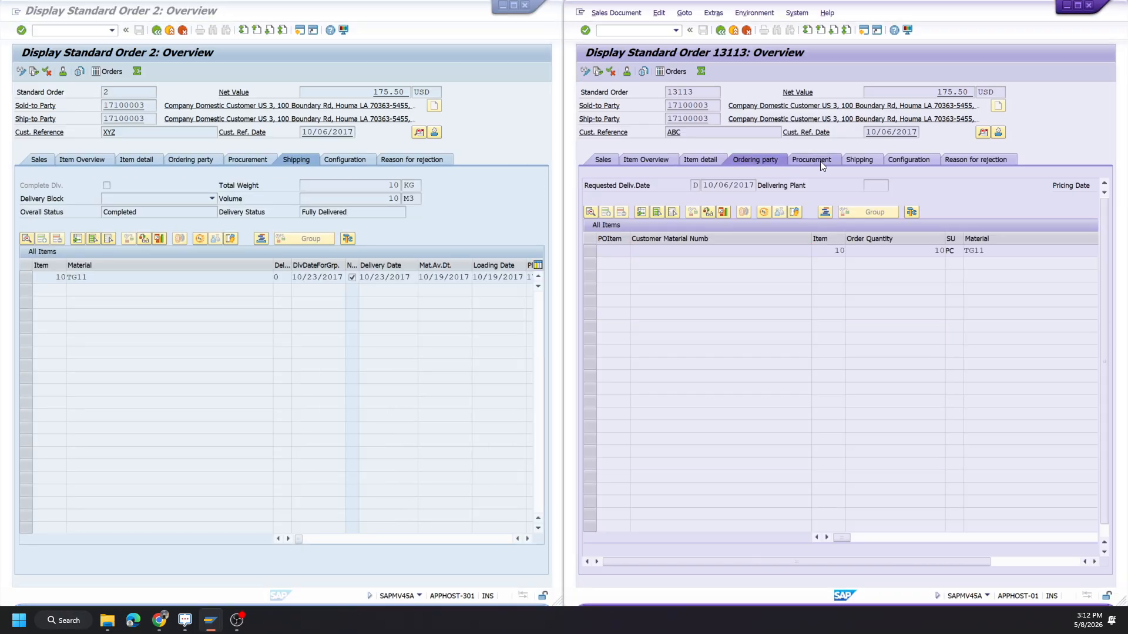
pyautogui.click(861, 161)
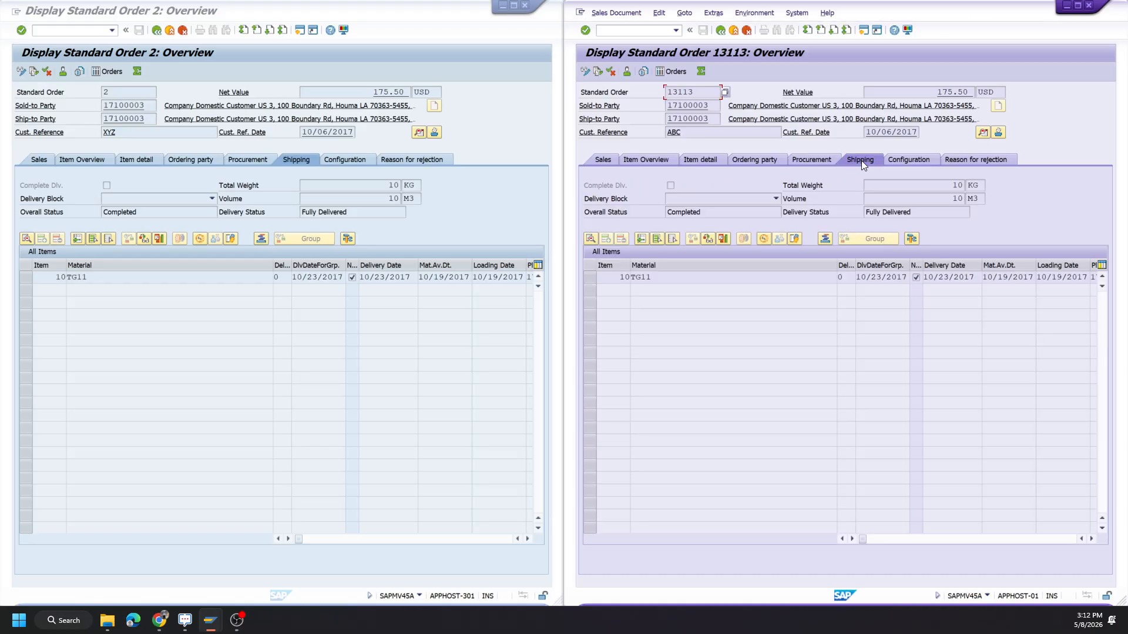
# Compare the configuration and reason-for-rejection data of both orders, and return each overview to its sales data.
pyautogui.click(900, 160)
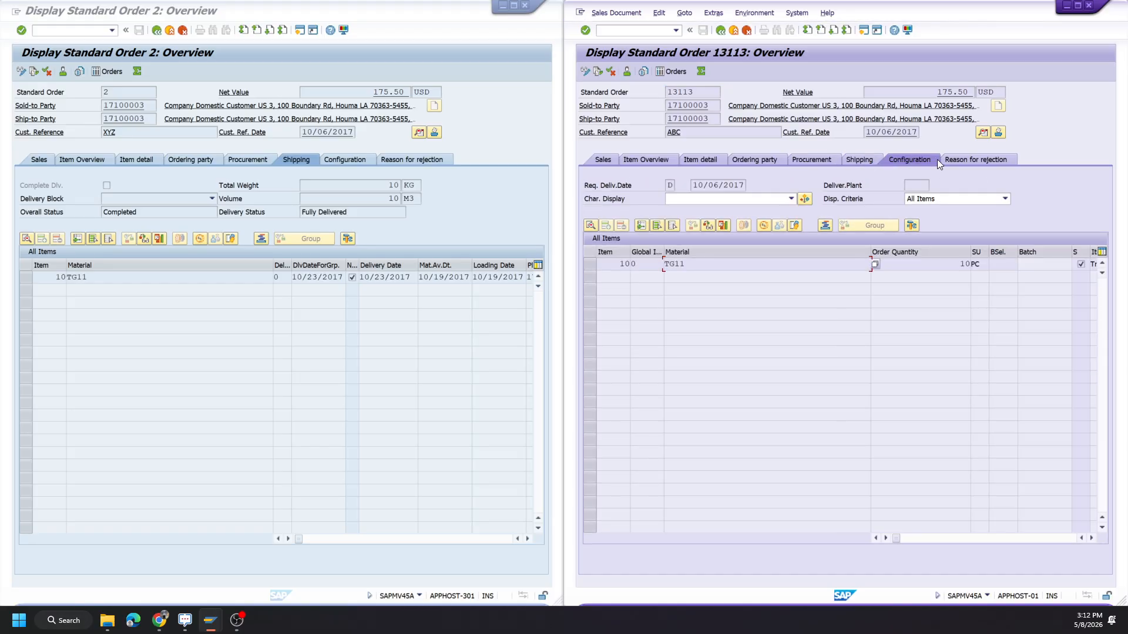
pyautogui.click(959, 160)
pyautogui.click(353, 161)
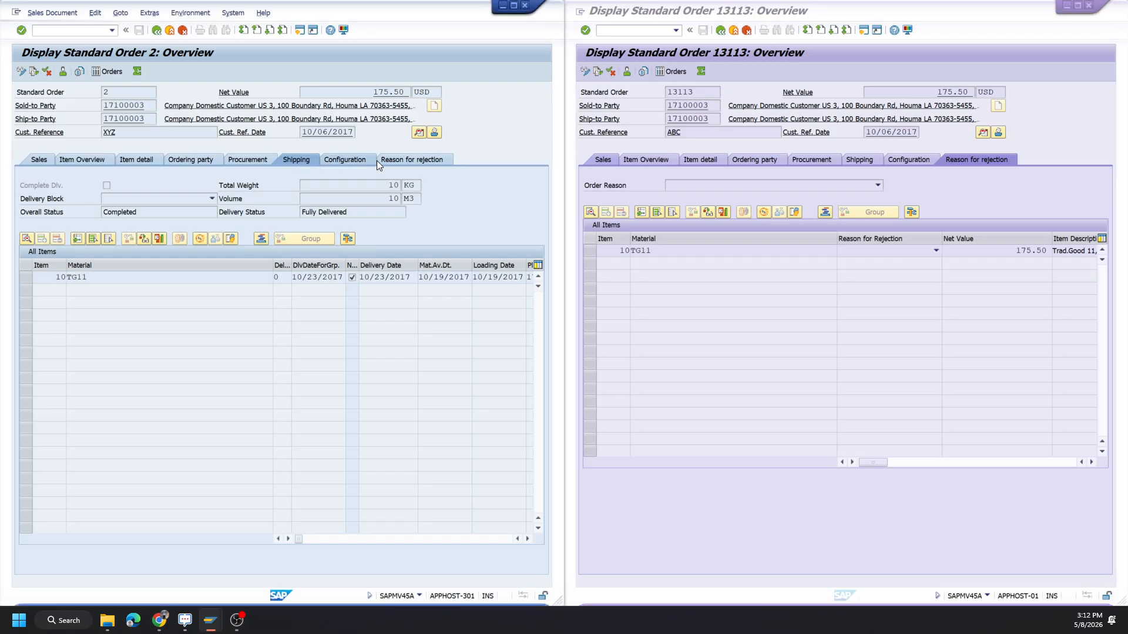
pyautogui.click(412, 160)
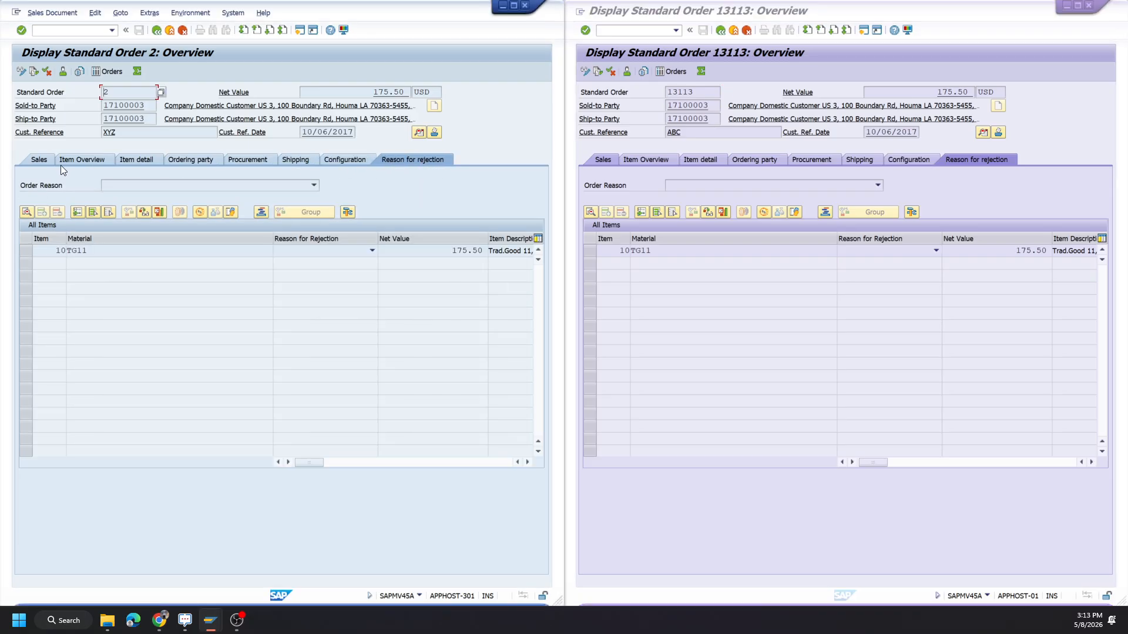
pyautogui.click(41, 158)
pyautogui.click(603, 160)
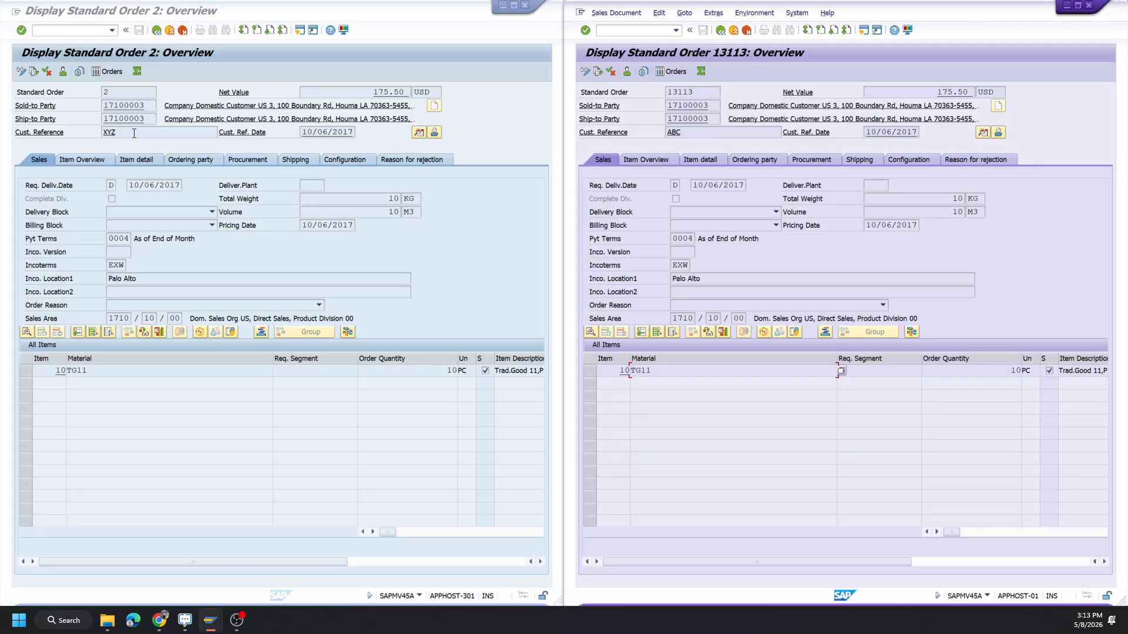
# Open the header data of both orders and compare their telephone numbers and header sales data.
pyautogui.doubleClick(134, 133)
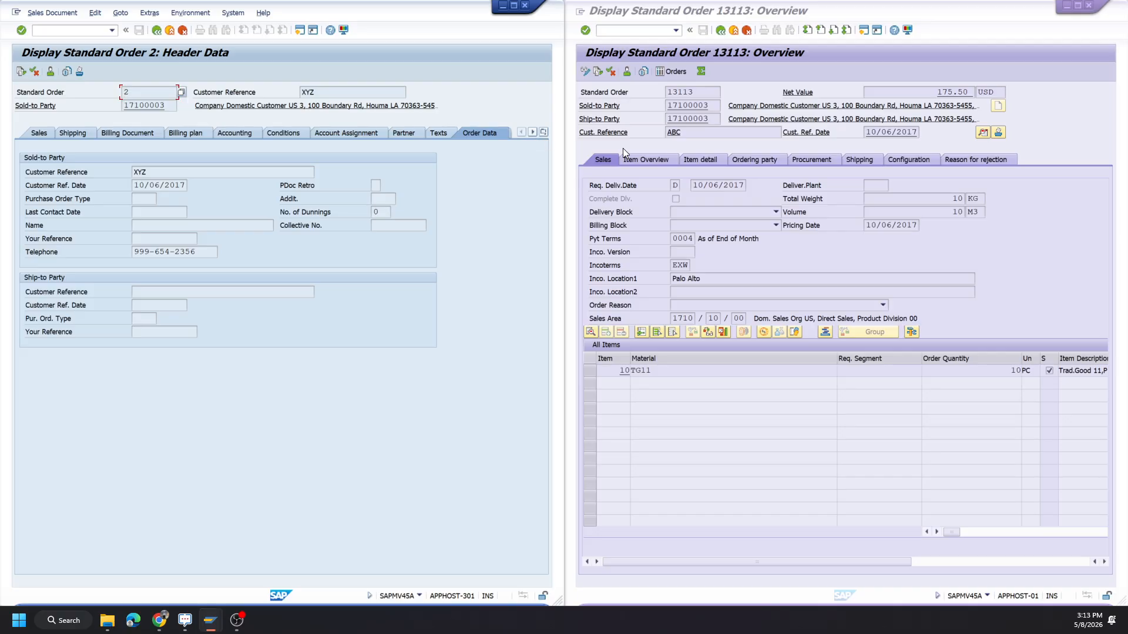
pyautogui.click(688, 135)
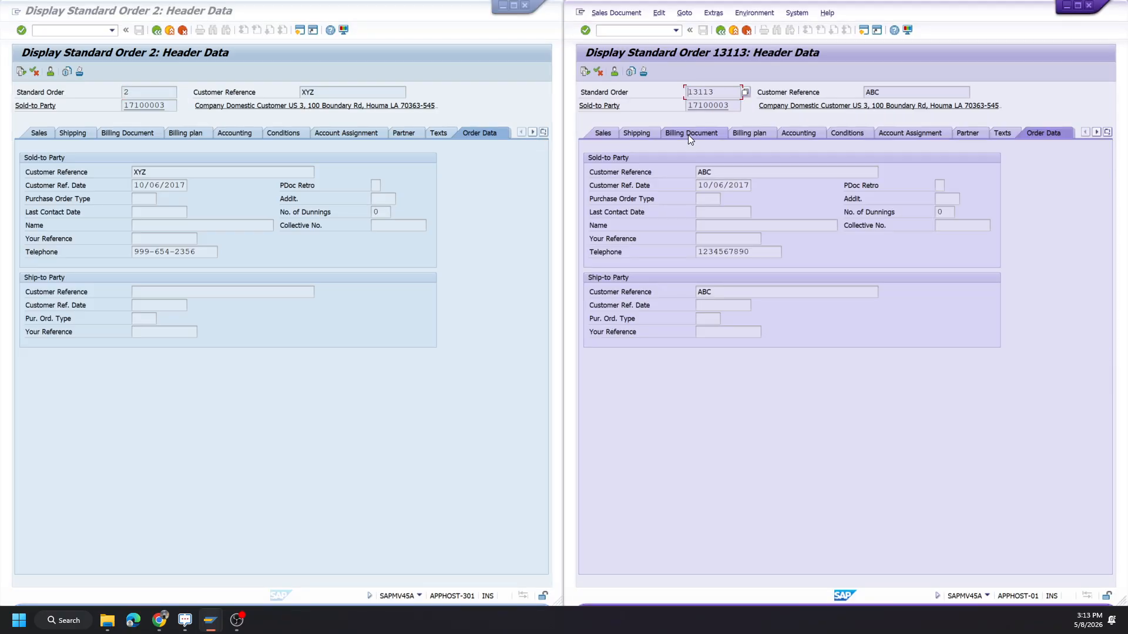
pyautogui.moveTo(749, 251); pyautogui.dragTo(400, 250)
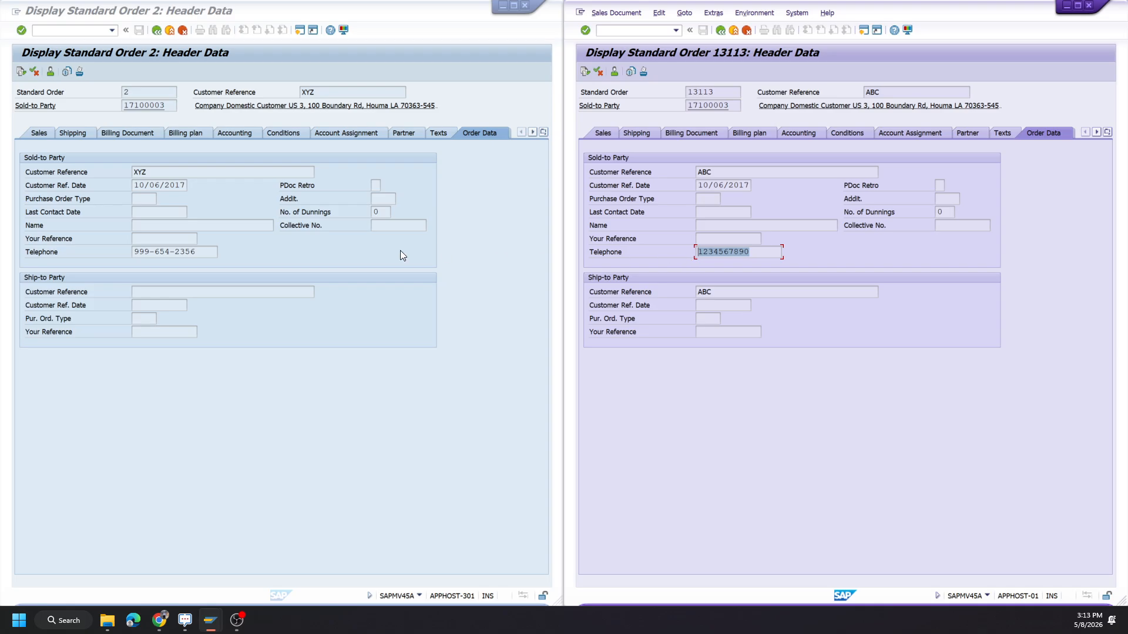
pyautogui.moveTo(203, 252); pyautogui.dragTo(120, 253)
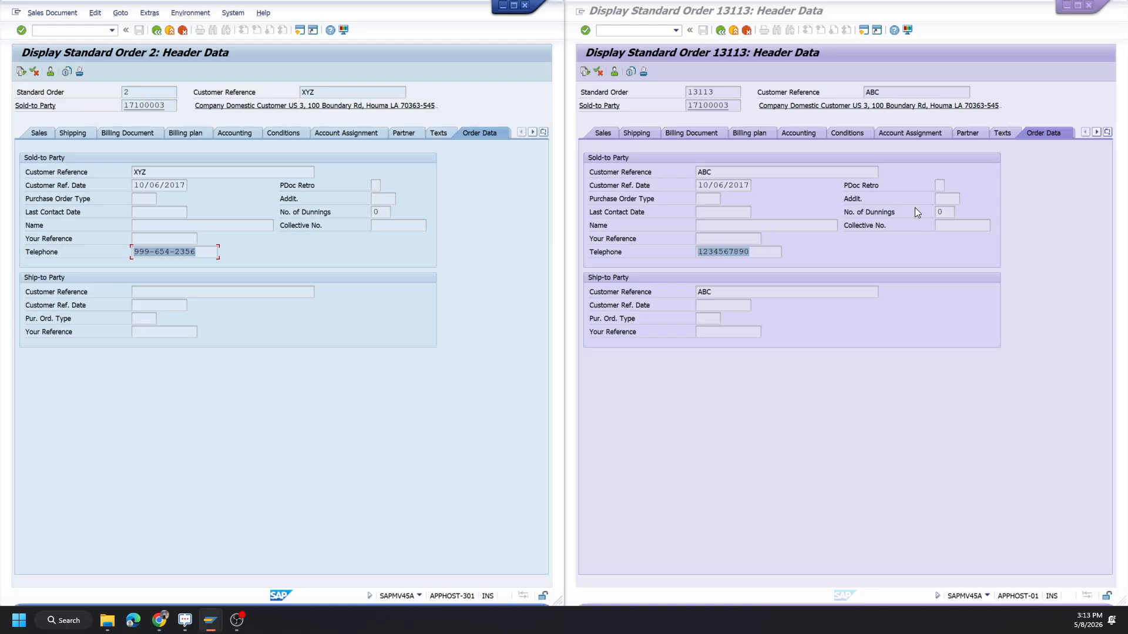
pyautogui.click(603, 134)
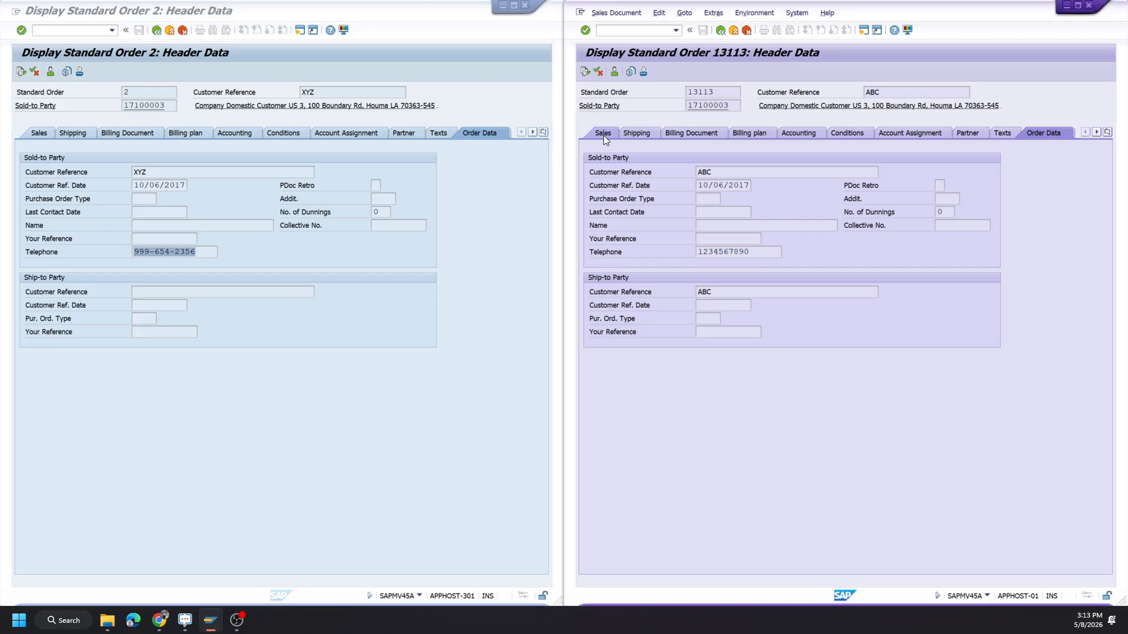
pyautogui.click(39, 134)
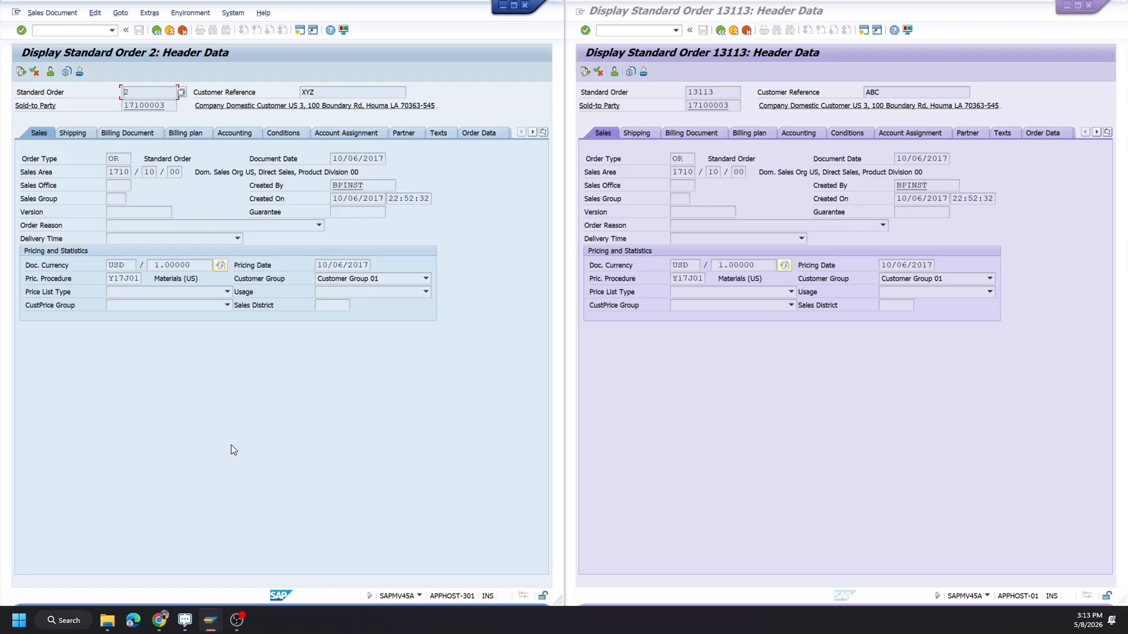
# Switch to Test Data Express and start a new run with target system QS3 and object type Purchase Order.
pyautogui.click(159, 615)
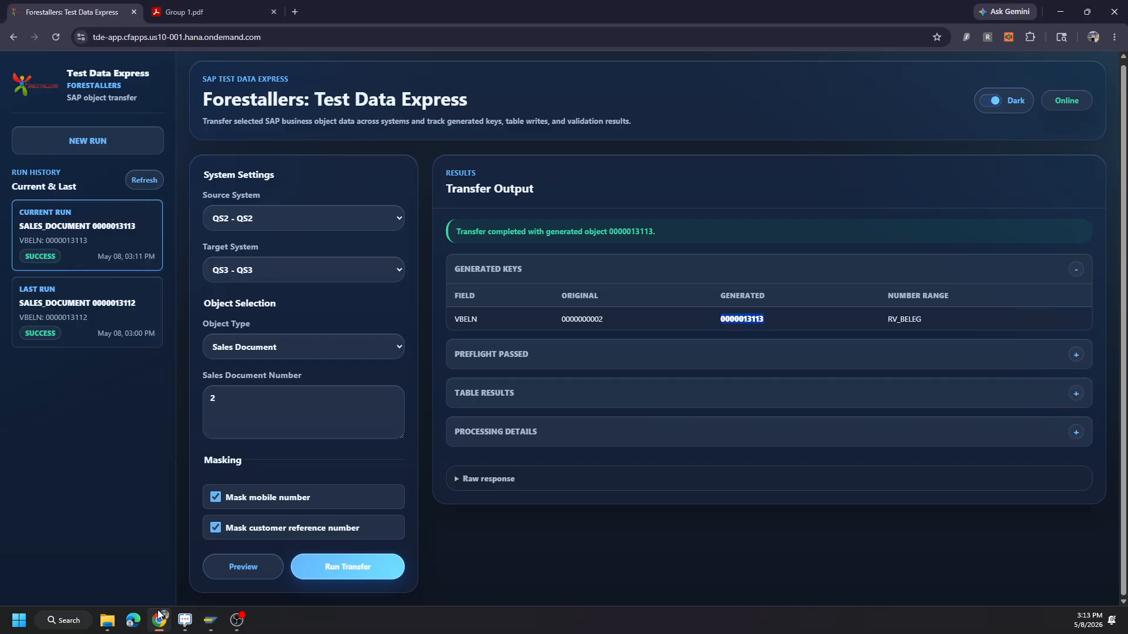
pyautogui.click(115, 147)
pyautogui.click(320, 270)
pyautogui.click(299, 276)
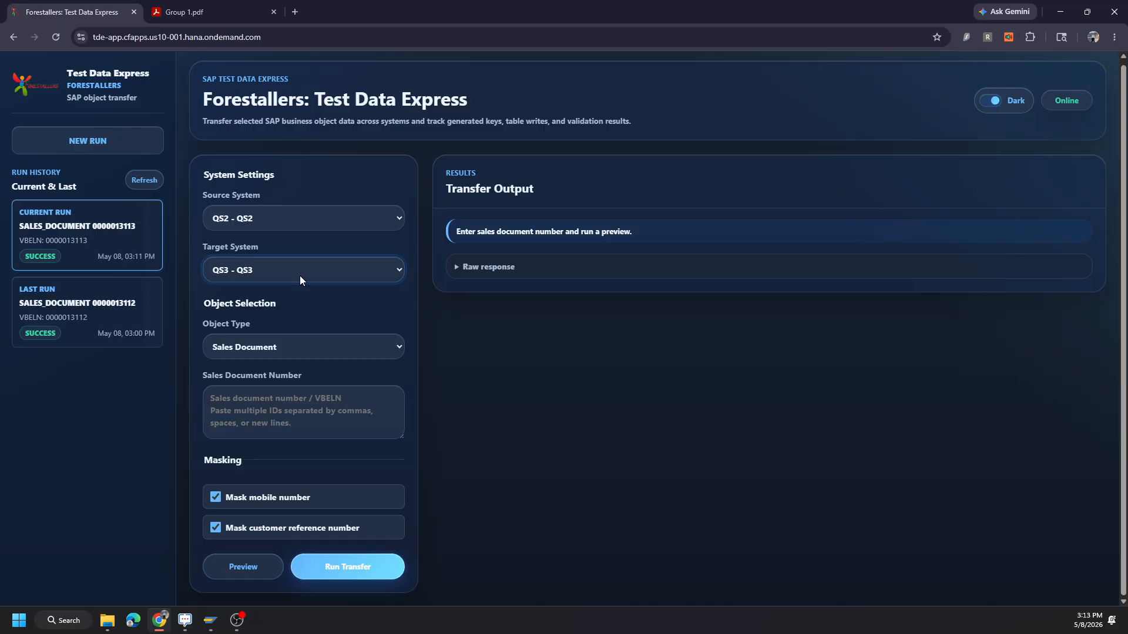
pyautogui.click(305, 351)
pyautogui.click(273, 40)
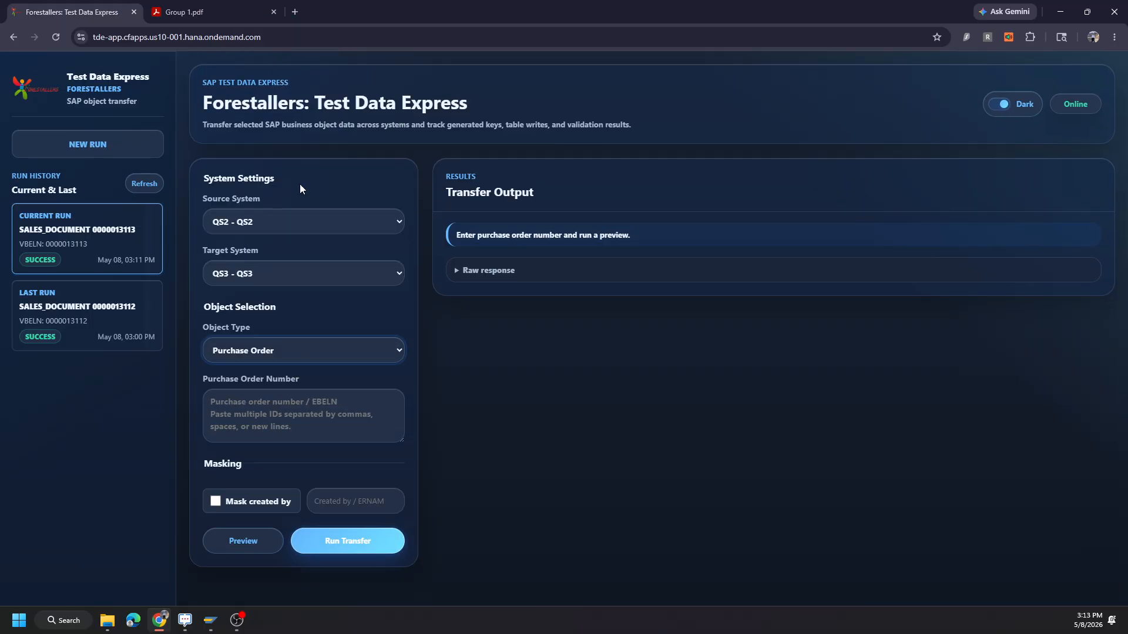
# Enter the source purchase order number, enable masking of the created-by field with a replacement name, and run the preview.
pyautogui.click(271, 405)
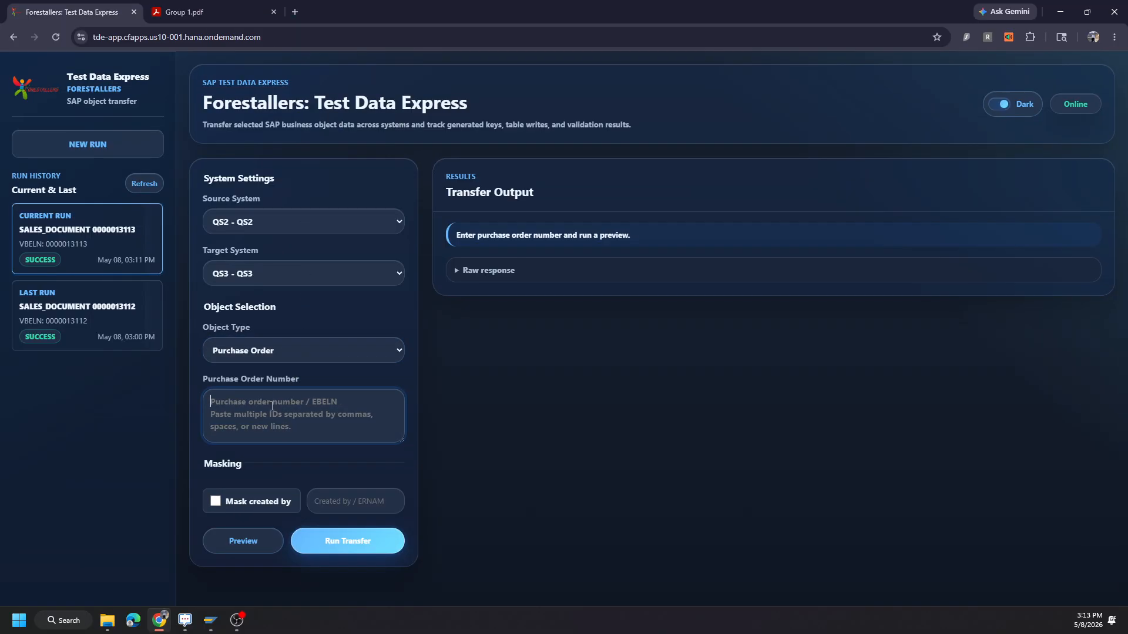
pyautogui.write('45')
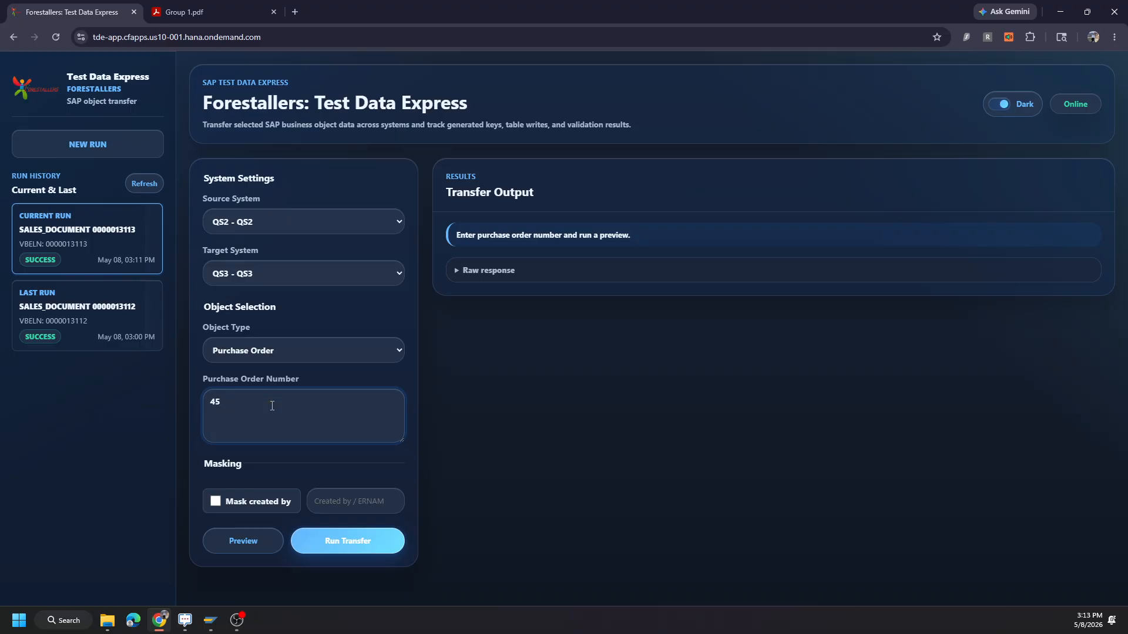
pyautogui.write('00000007')
pyautogui.click(216, 502)
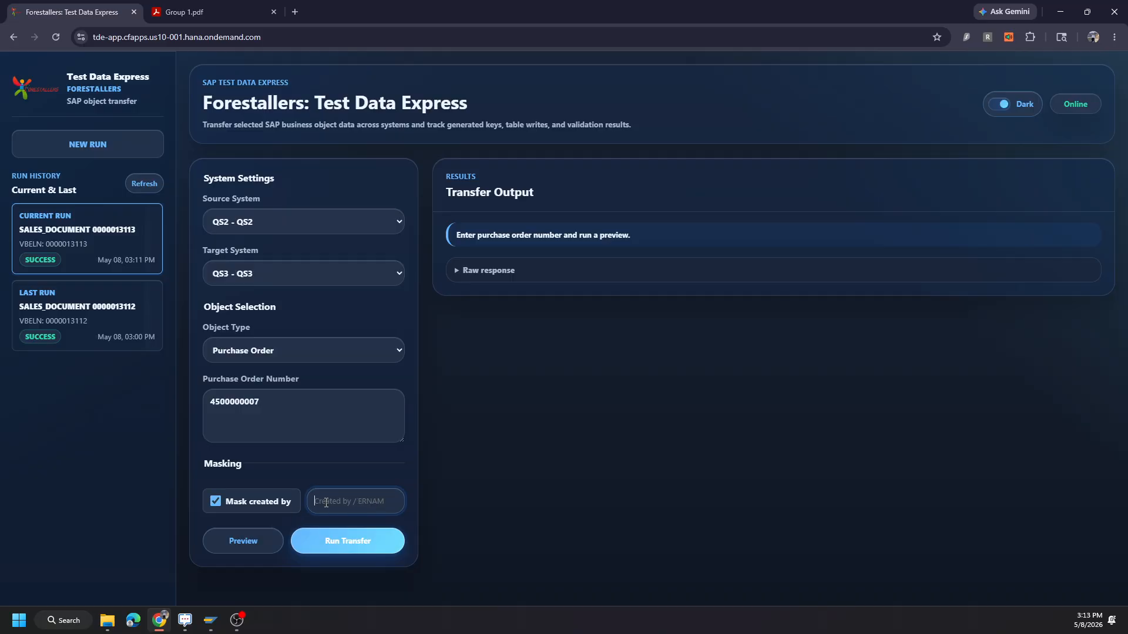
pyautogui.write('Nik')
pyautogui.click(244, 539)
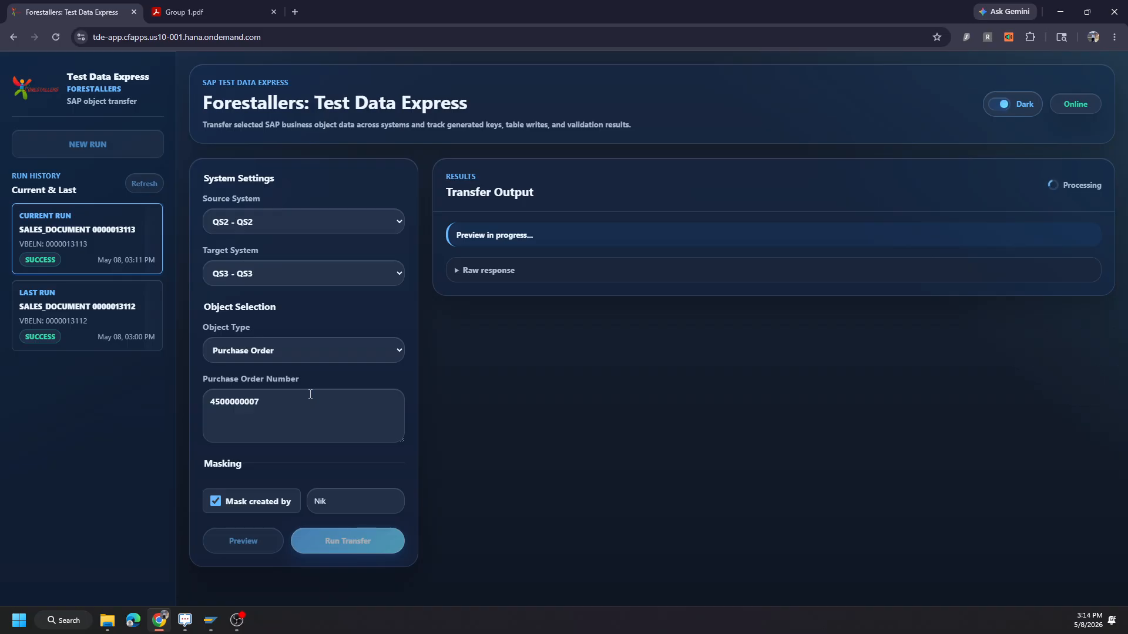
# Switch to the SAP windows and exit the displayed sales orders in both systems back to SAP Easy Access.
pyautogui.moveTo(210, 620)
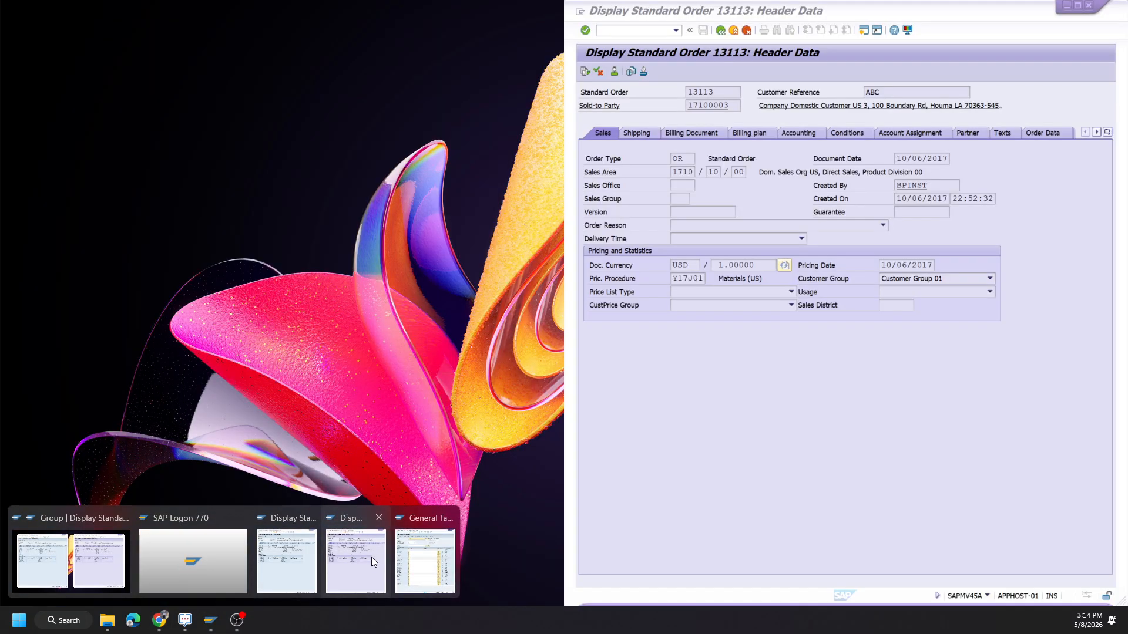
pyautogui.click(371, 557)
pyautogui.moveTo(221, 620)
pyautogui.click(276, 545)
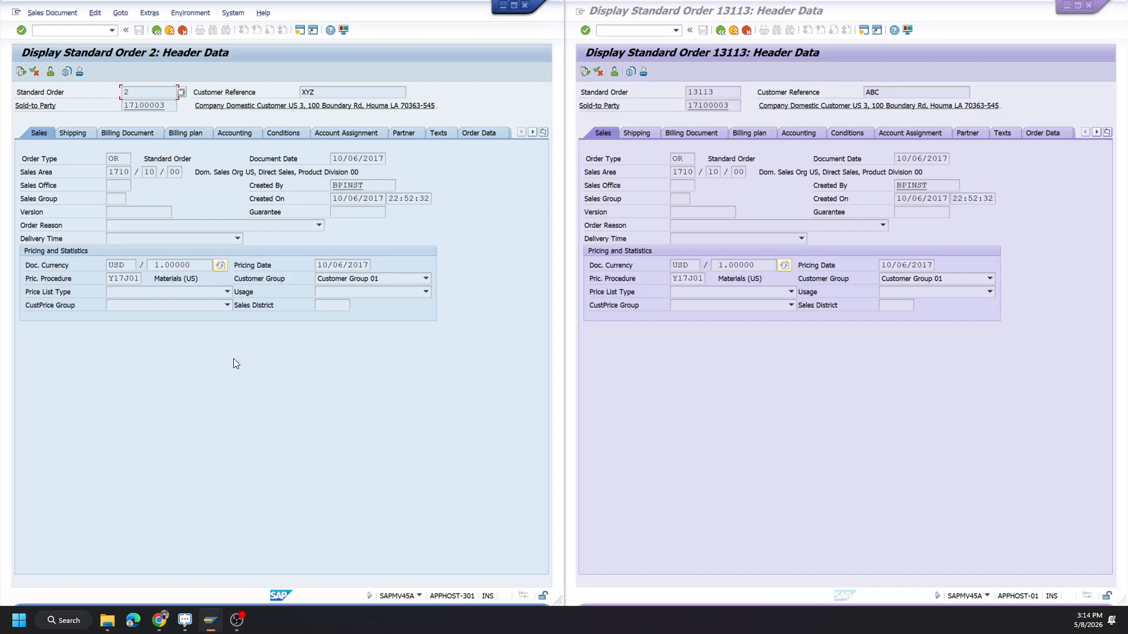
pyautogui.click(156, 31)
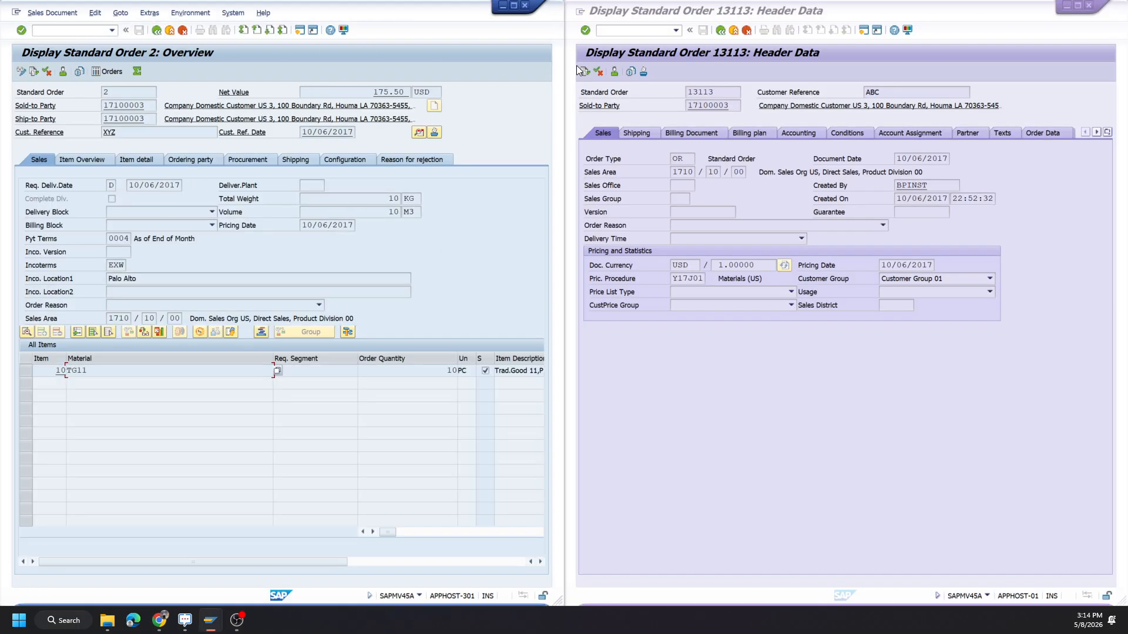
pyautogui.click(718, 33)
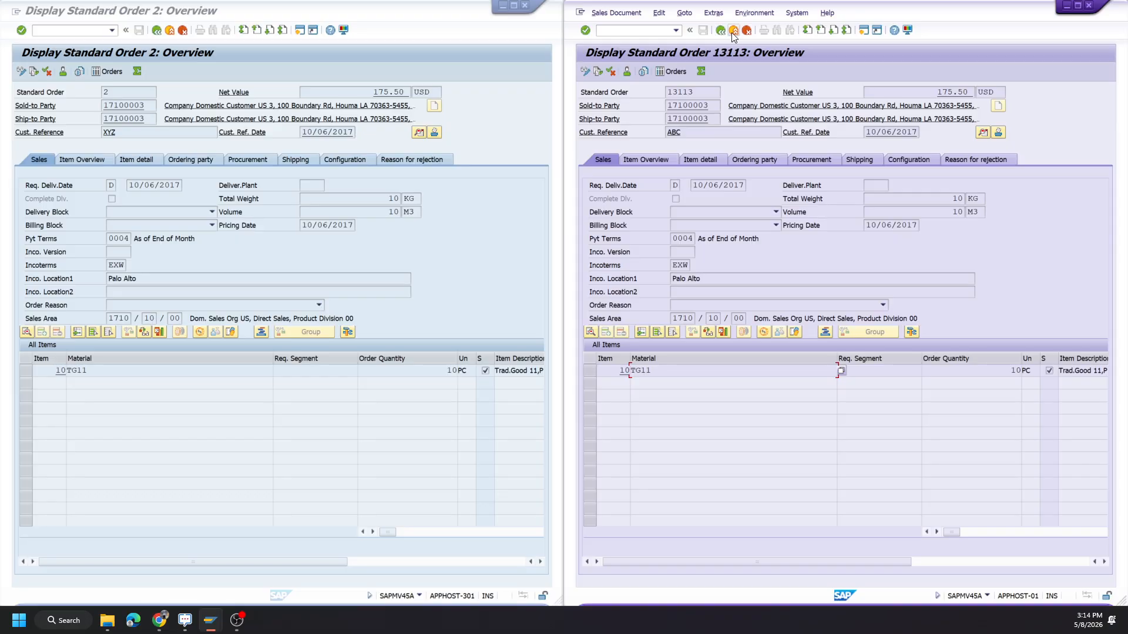
pyautogui.click(733, 31)
pyautogui.click(173, 33)
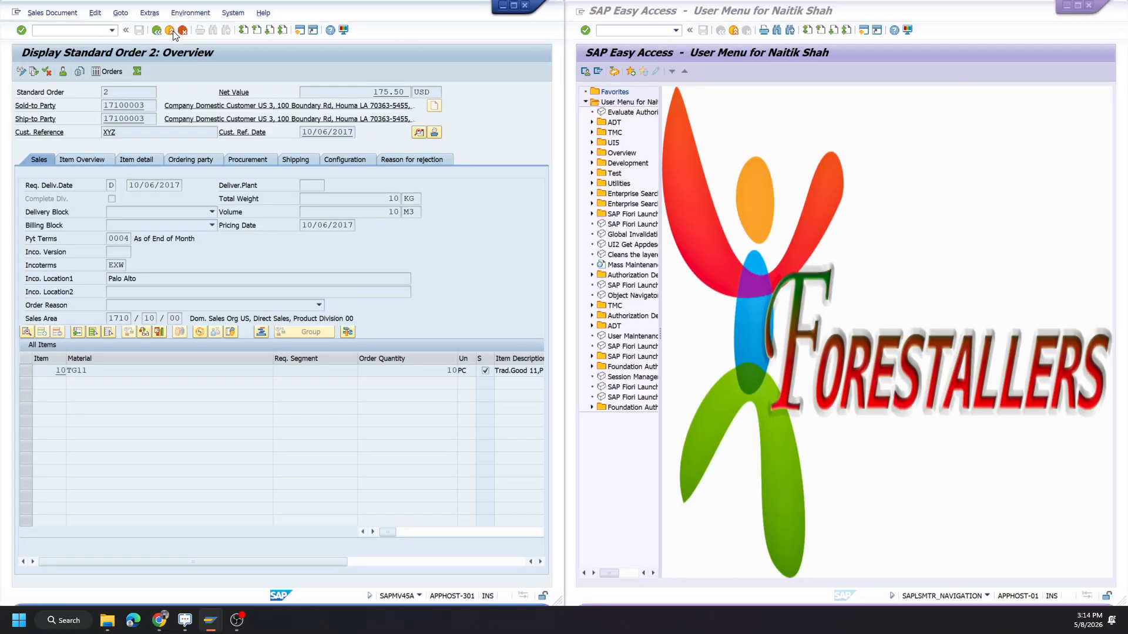
# Start the Display Purchase Order transaction ME23N in both the source and the target system.
pyautogui.write('ME2')
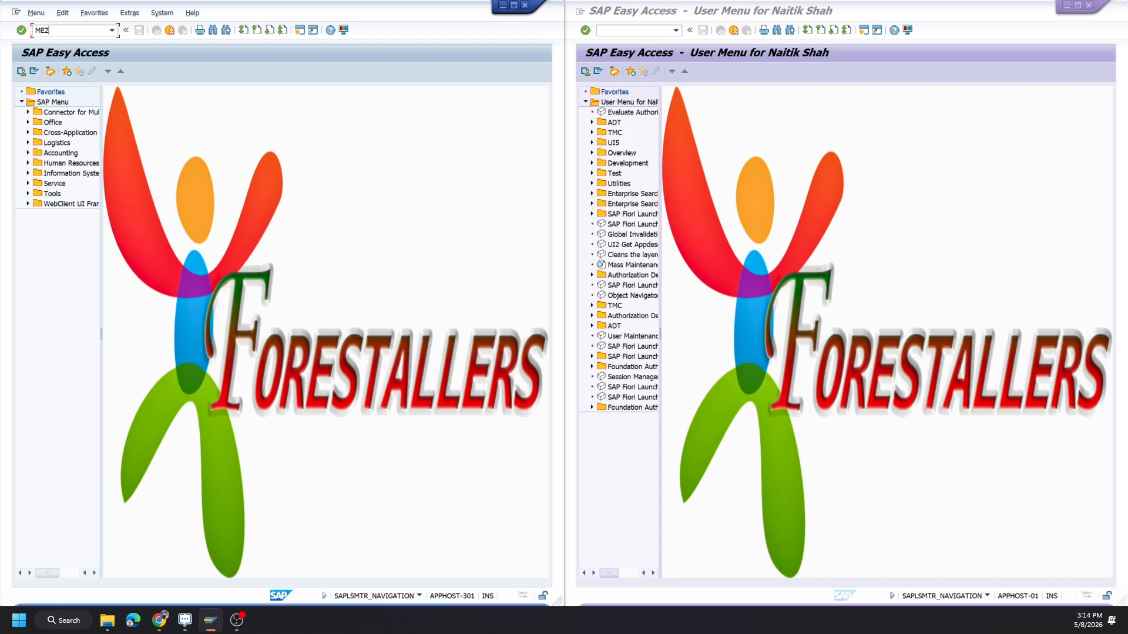
pyautogui.write('3N')
pyautogui.press('Return')
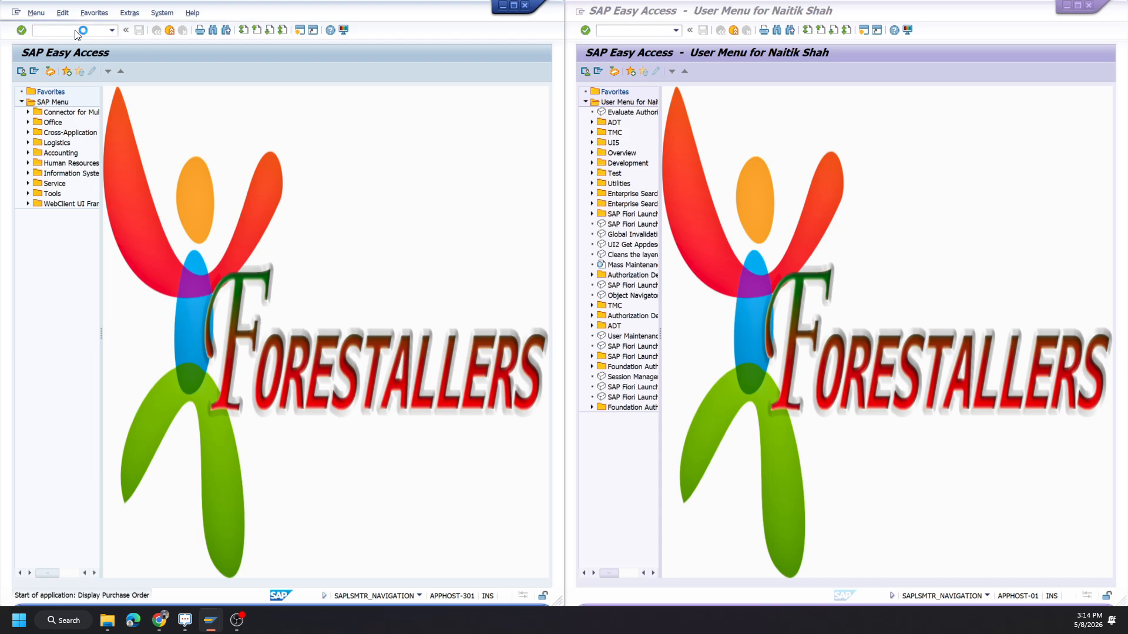
pyautogui.click(704, 53)
pyautogui.click(674, 32)
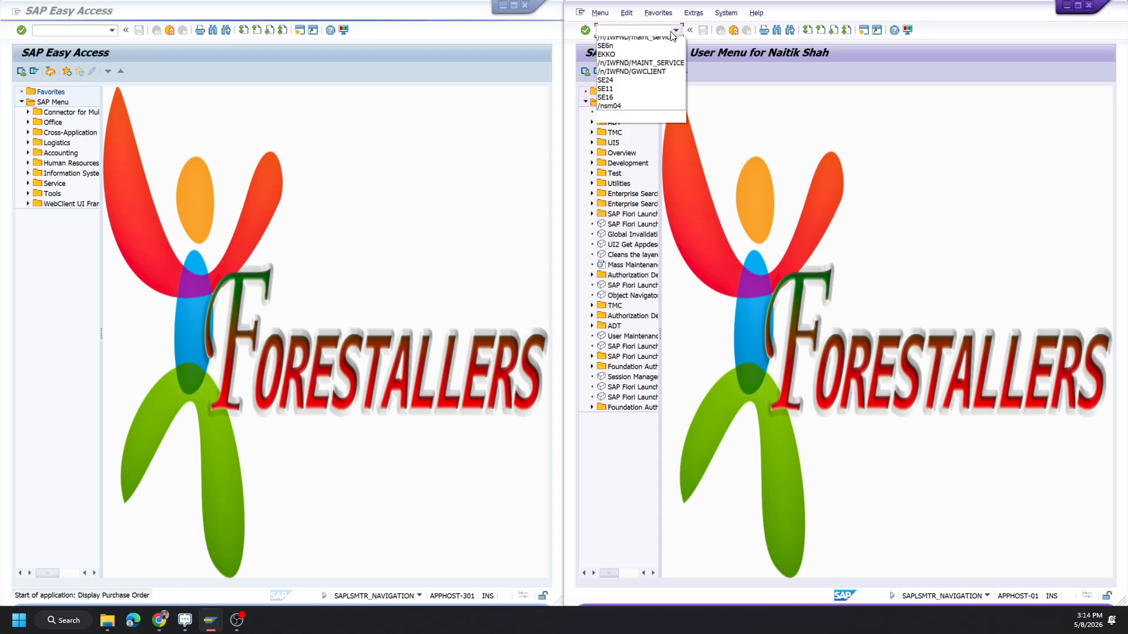
pyautogui.click(639, 40)
pyautogui.press('Return')
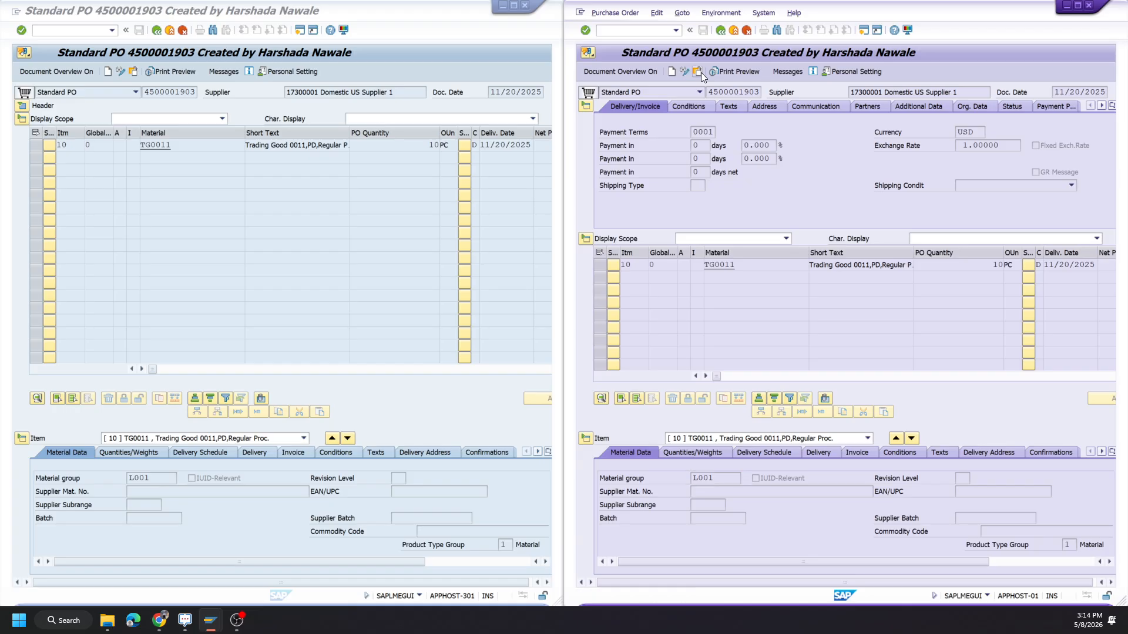
# Bring up document selection in both systems and display the purchase order being transferred in the source system.
pyautogui.click(698, 72)
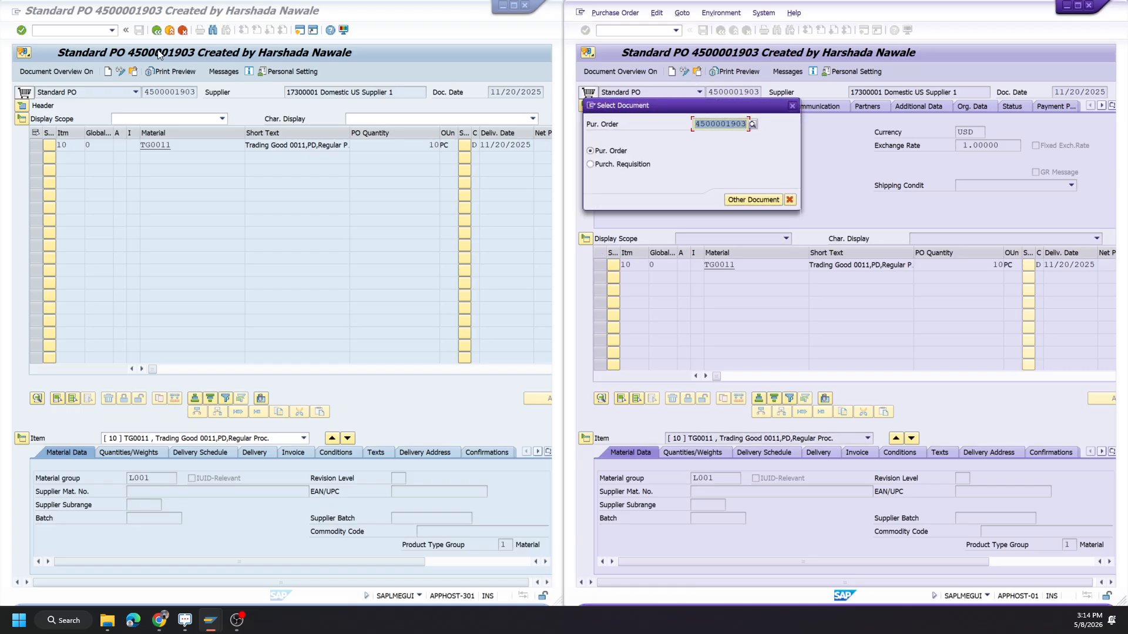
pyautogui.click(135, 70)
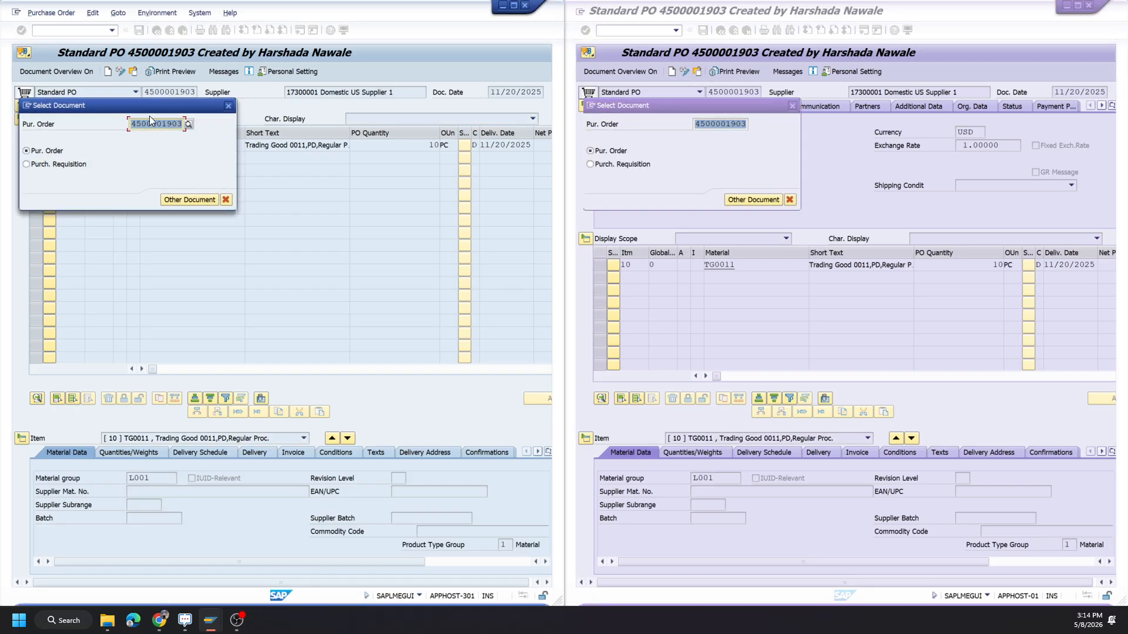
pyautogui.write('450')
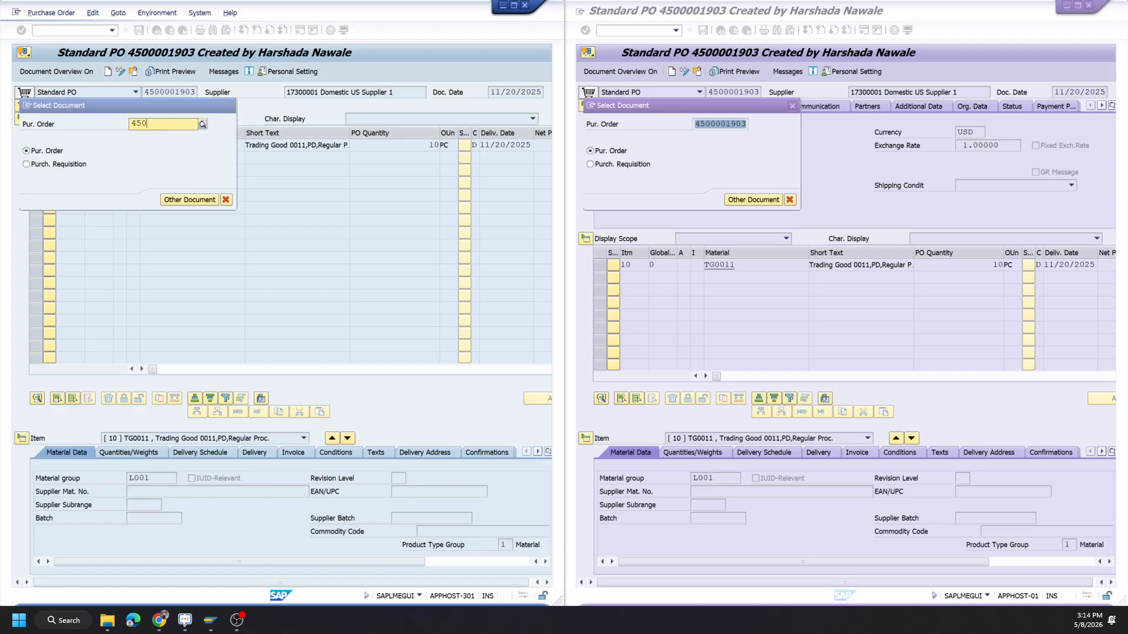
pyautogui.write('00000')
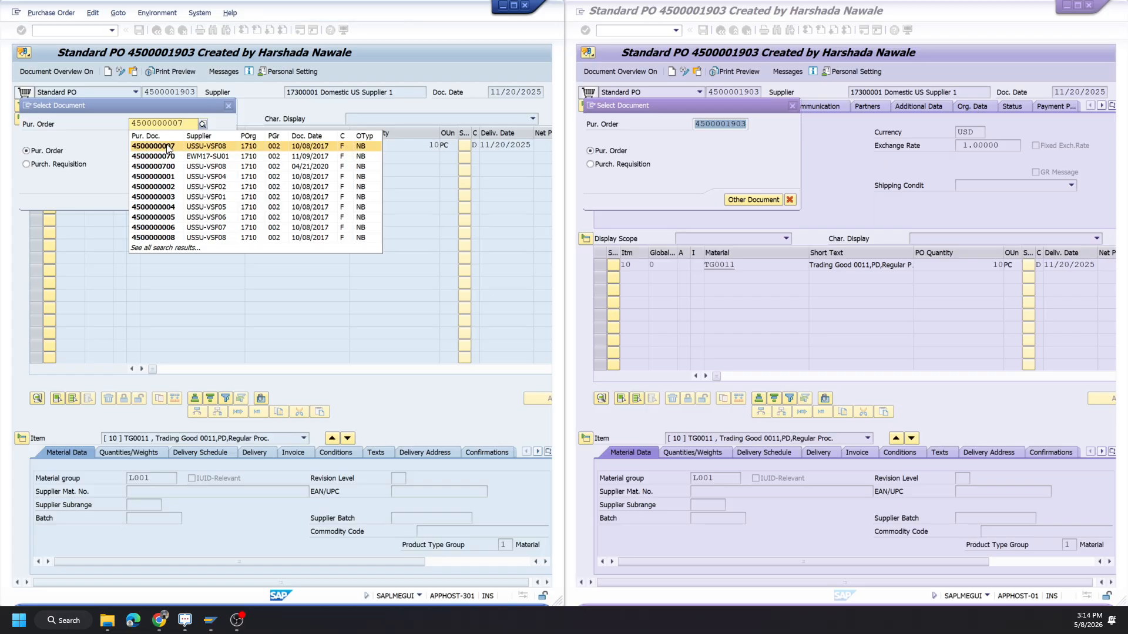
pyautogui.click(167, 145)
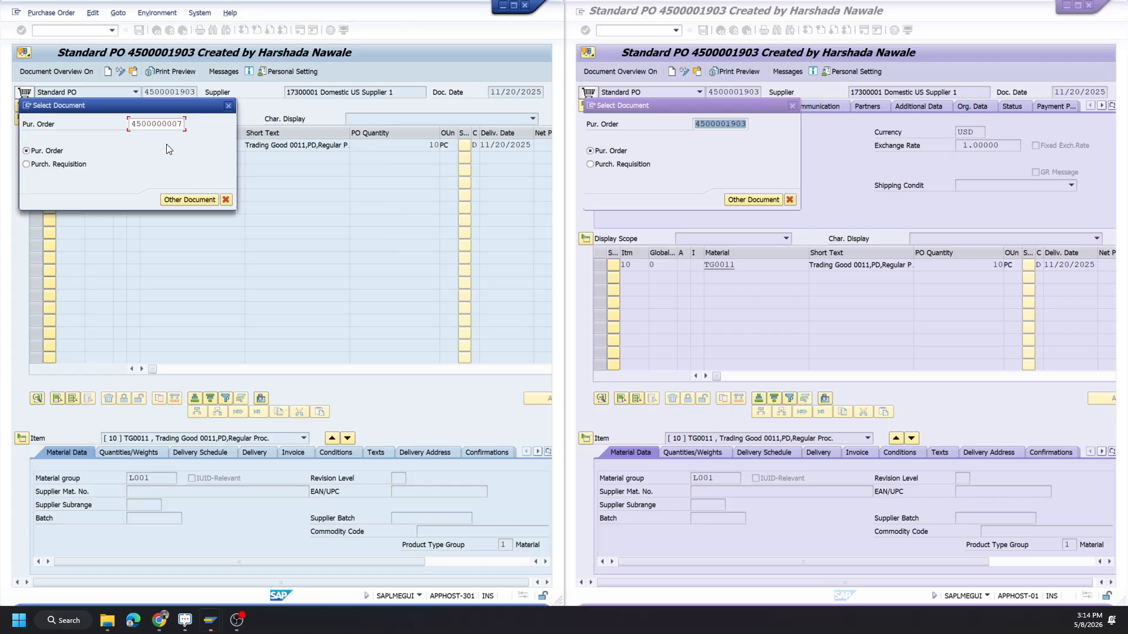
pyautogui.click(184, 198)
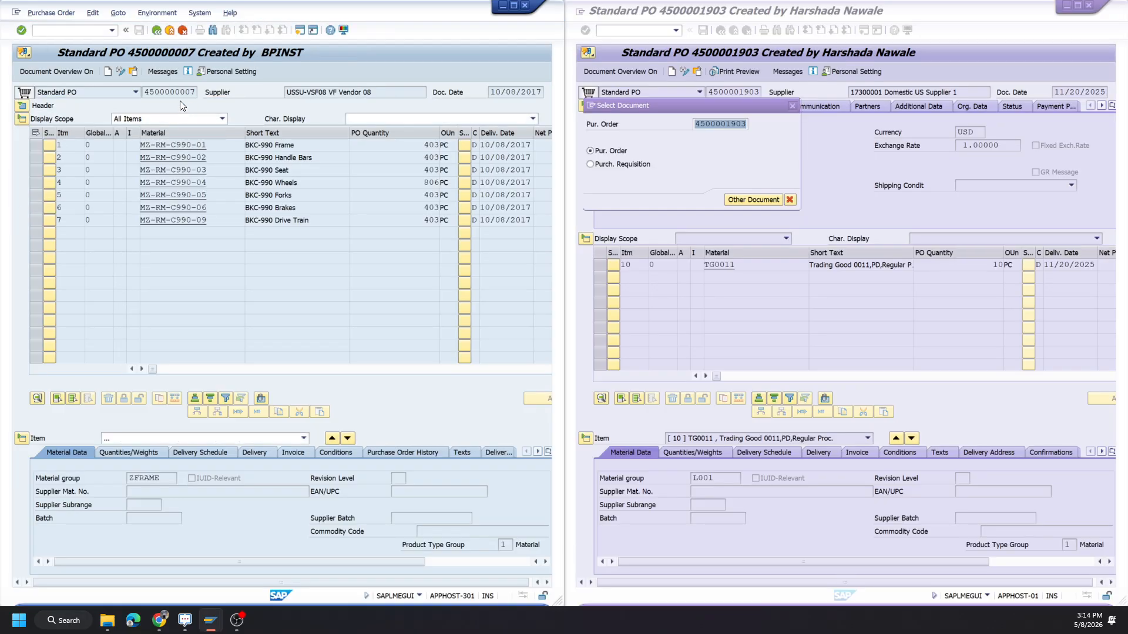
pyautogui.click(724, 112)
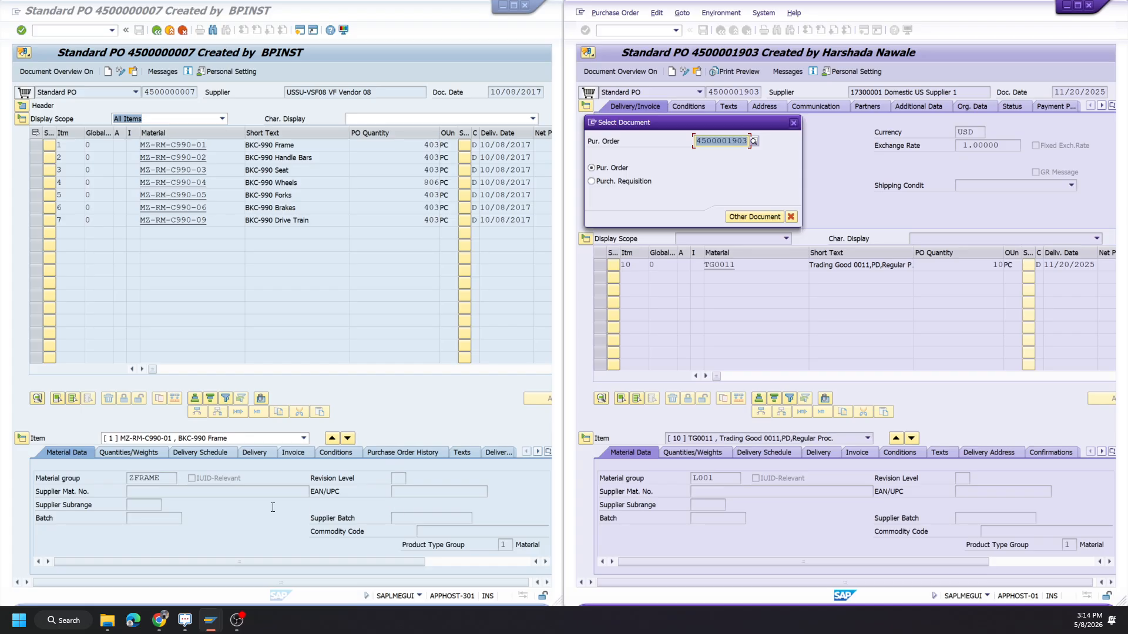
# Switch to Test Data Express, check the preview summary, and run the purchase order transfer.
pyautogui.click(162, 617)
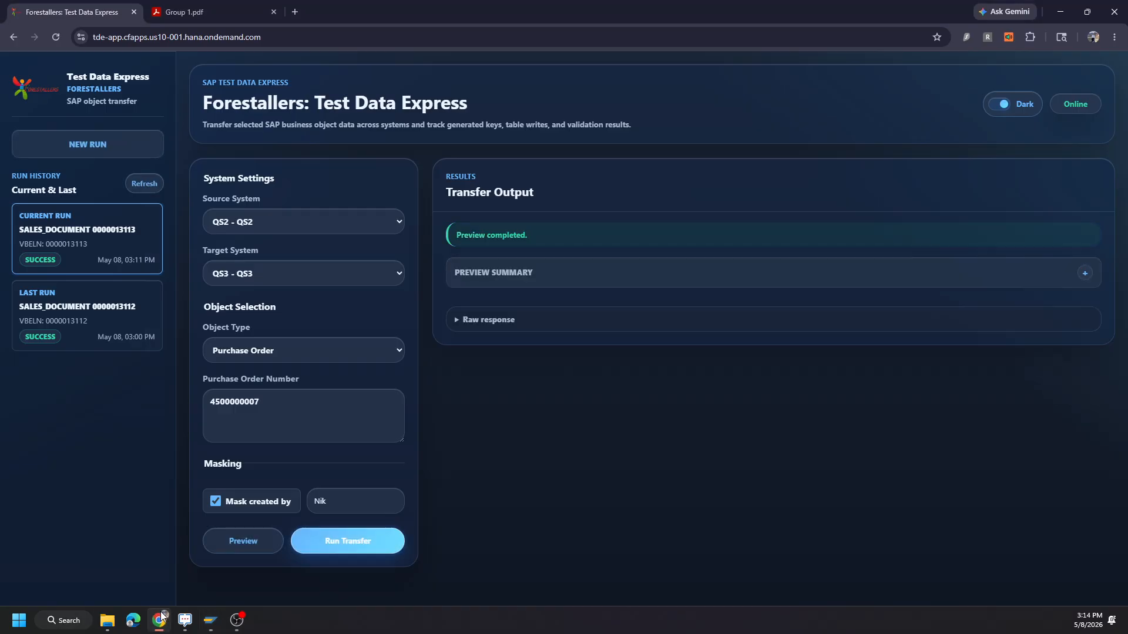
pyautogui.click(595, 272)
pyautogui.click(595, 271)
pyautogui.click(325, 544)
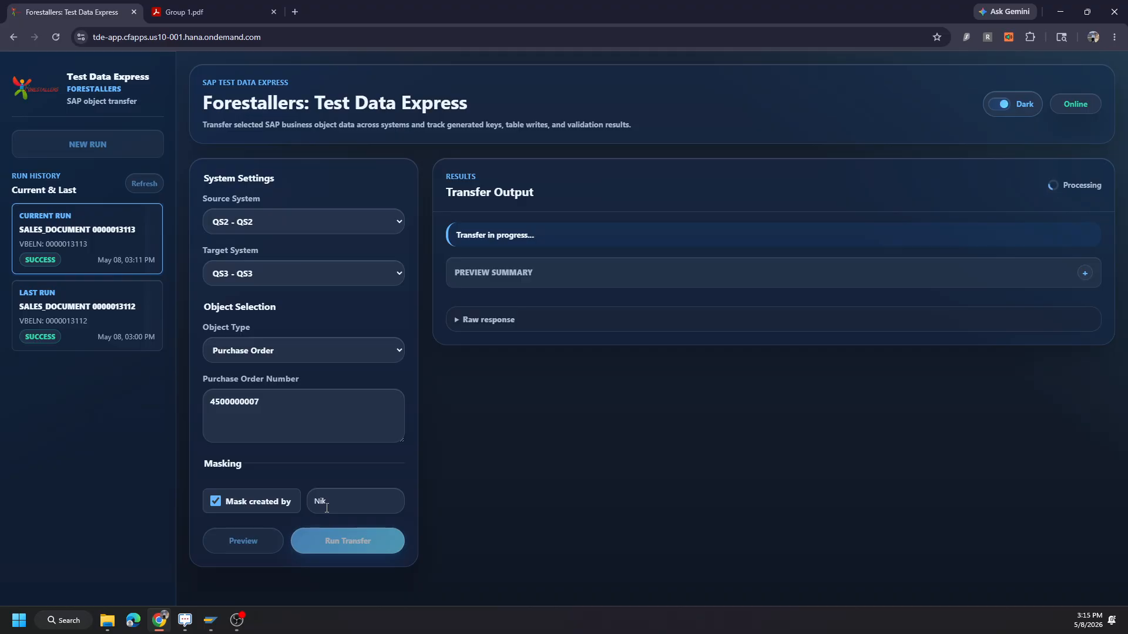
# Enlarge the source purchase order in SAP and examine item 1's delivery schedule, delivery, invoice, order history, material and quantity data.
pyautogui.hotkey('alt', 'Tab')
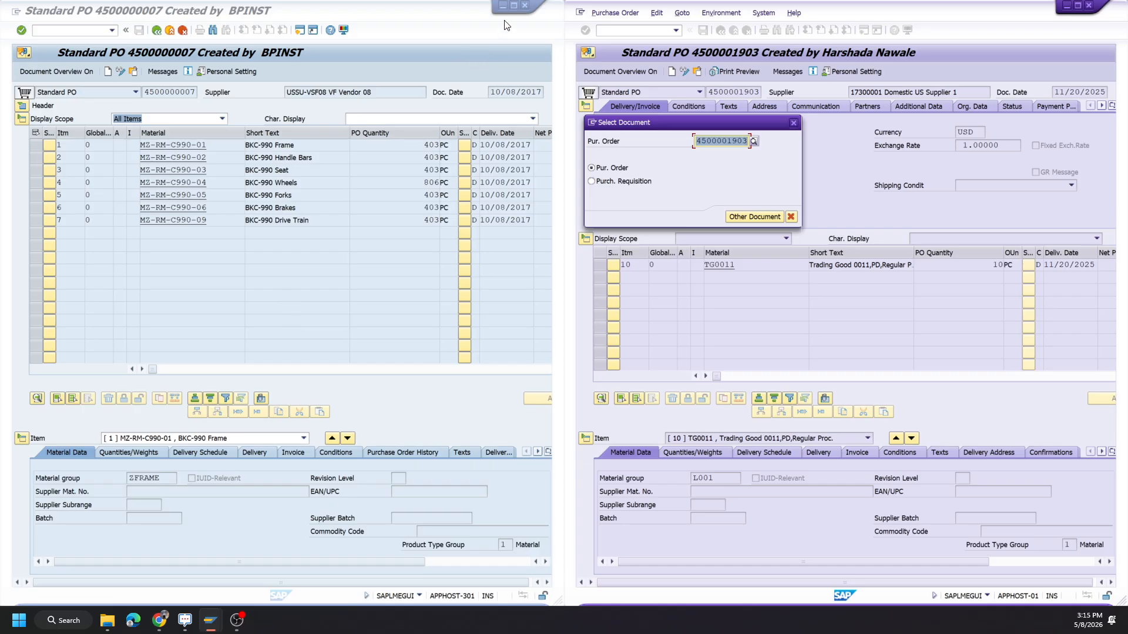
pyautogui.click(513, 5)
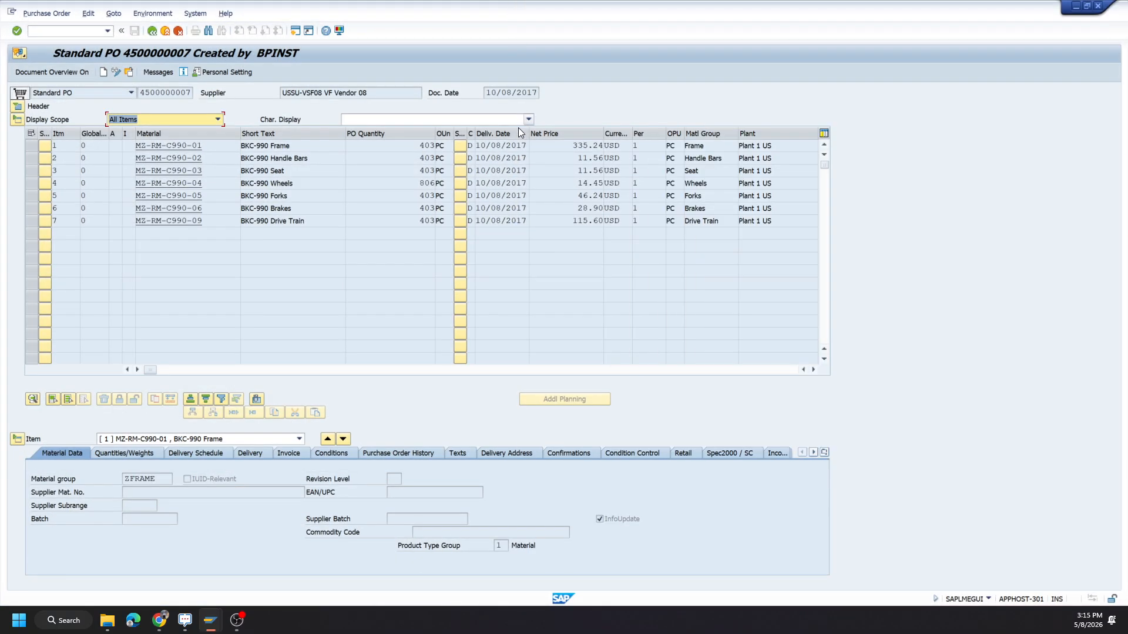
pyautogui.click(146, 454)
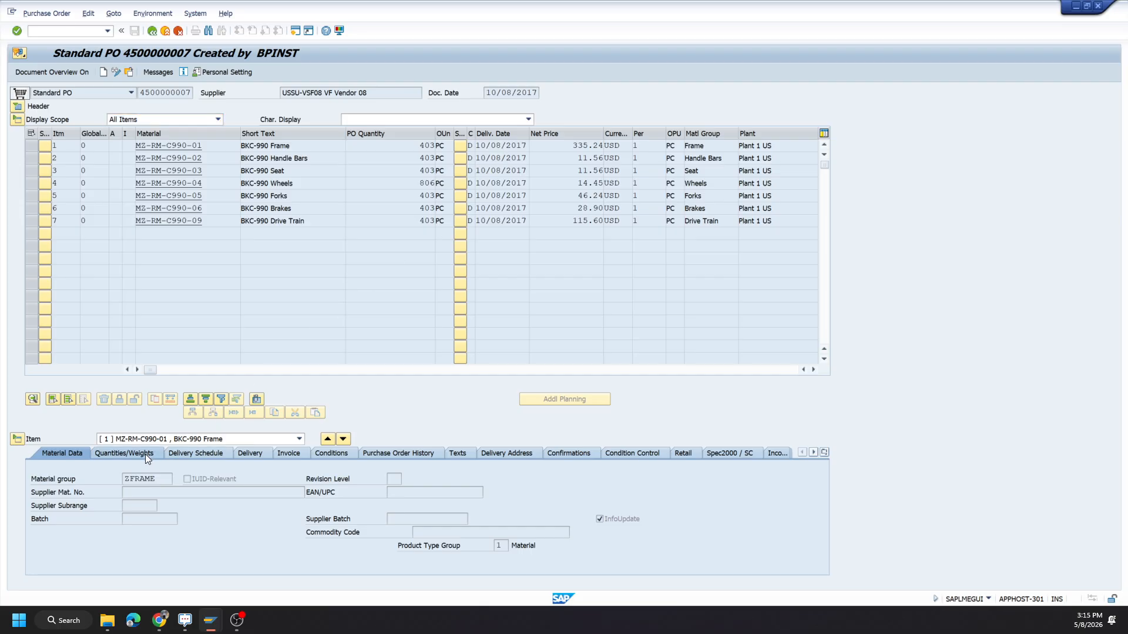
pyautogui.click(193, 453)
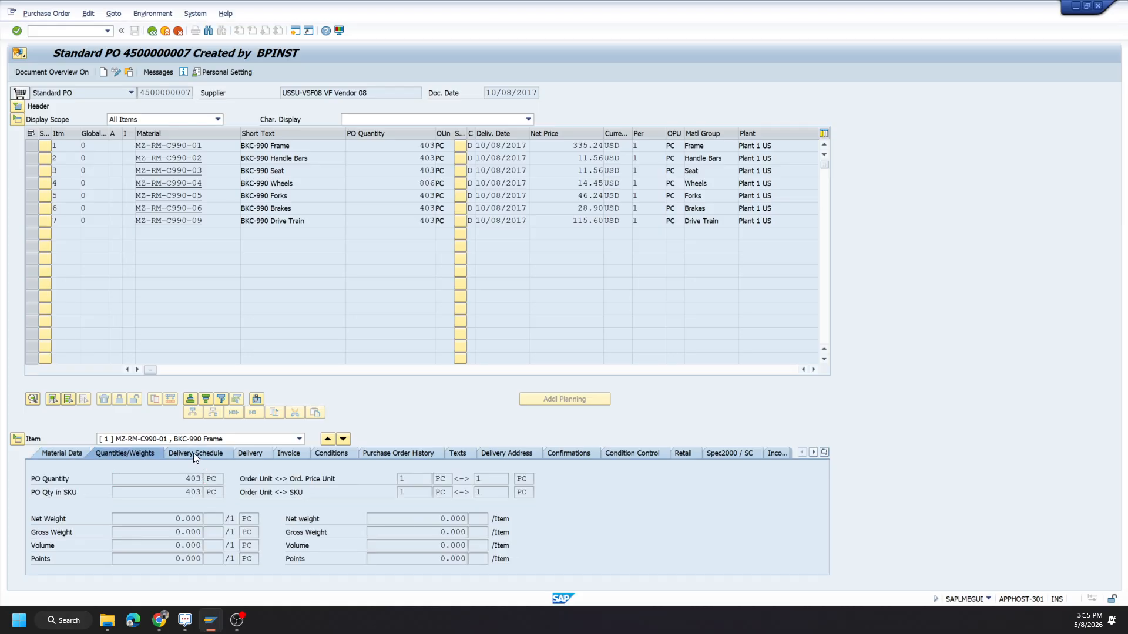
pyautogui.click(258, 453)
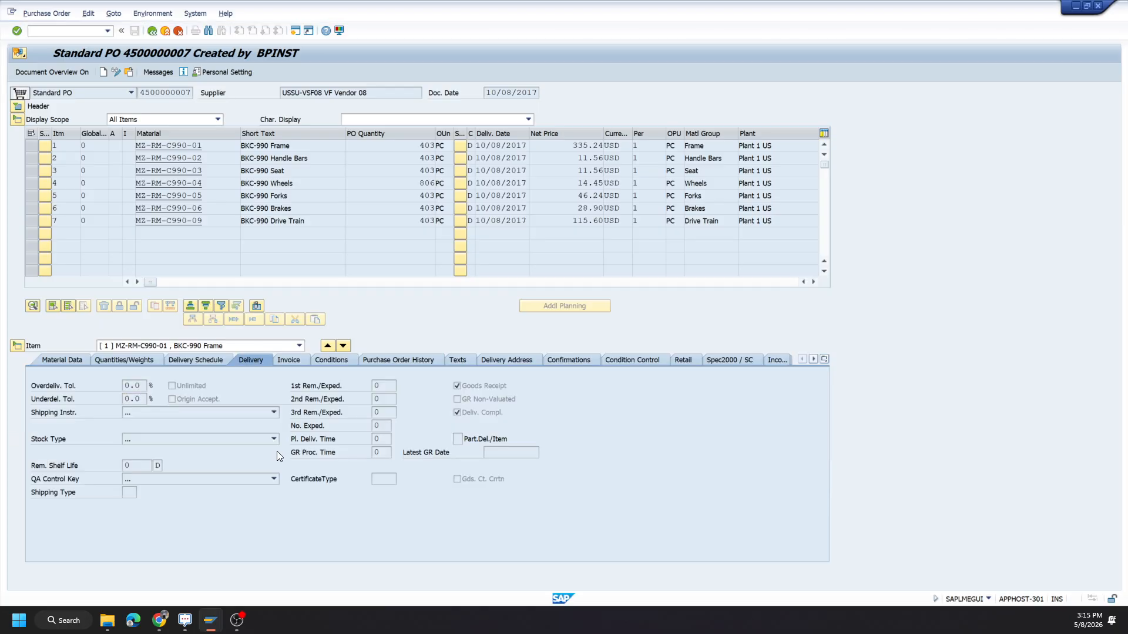
pyautogui.click(286, 360)
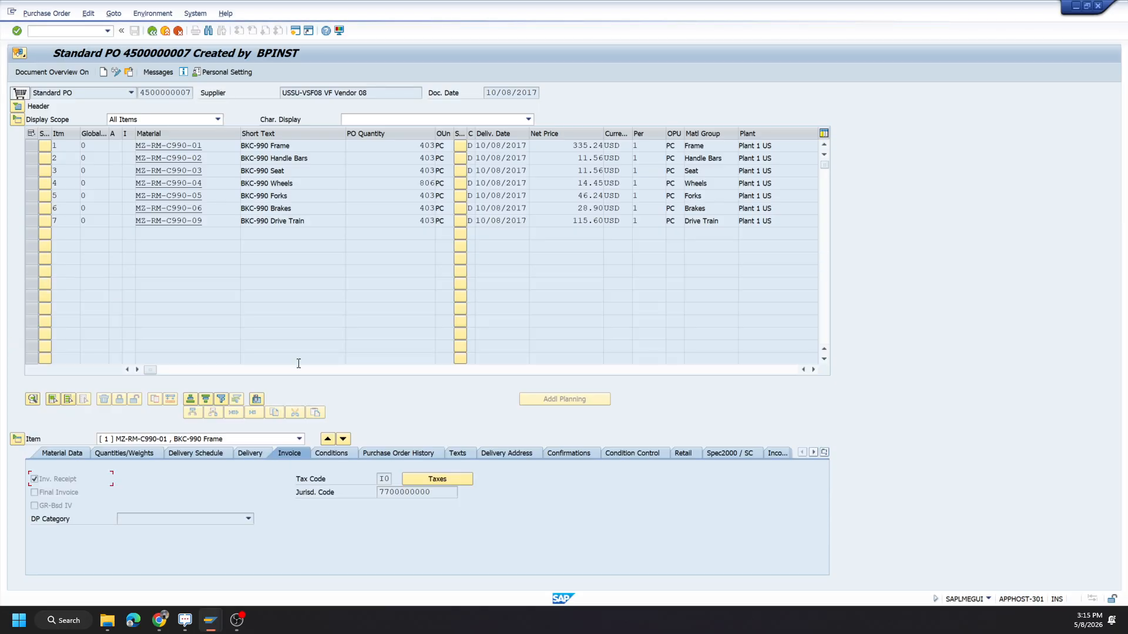
pyautogui.click(382, 453)
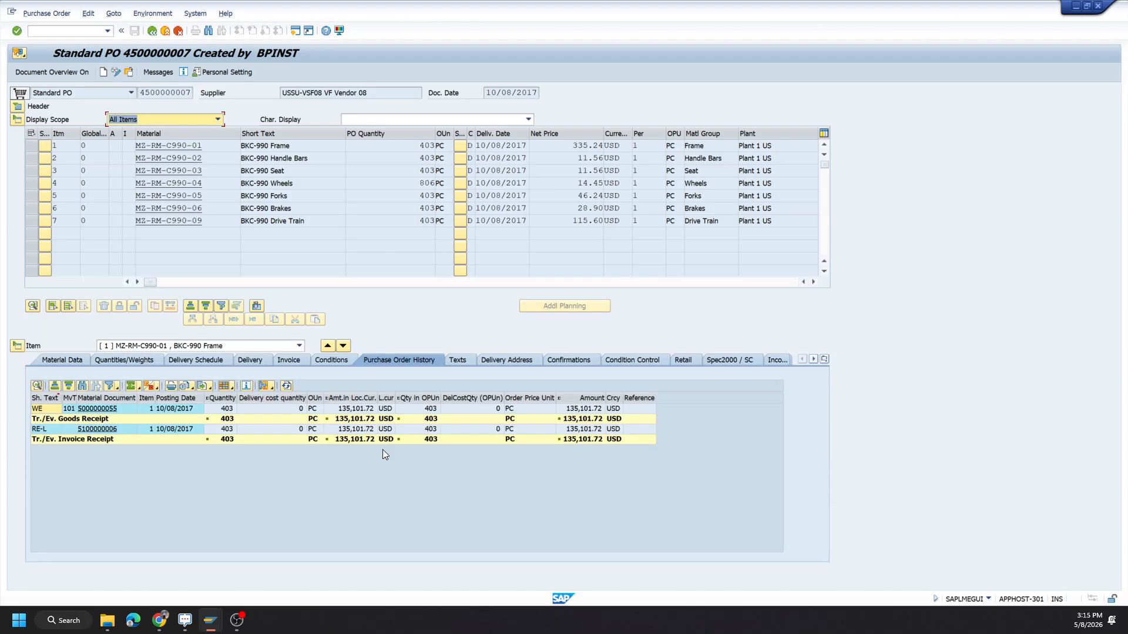
pyautogui.click(58, 359)
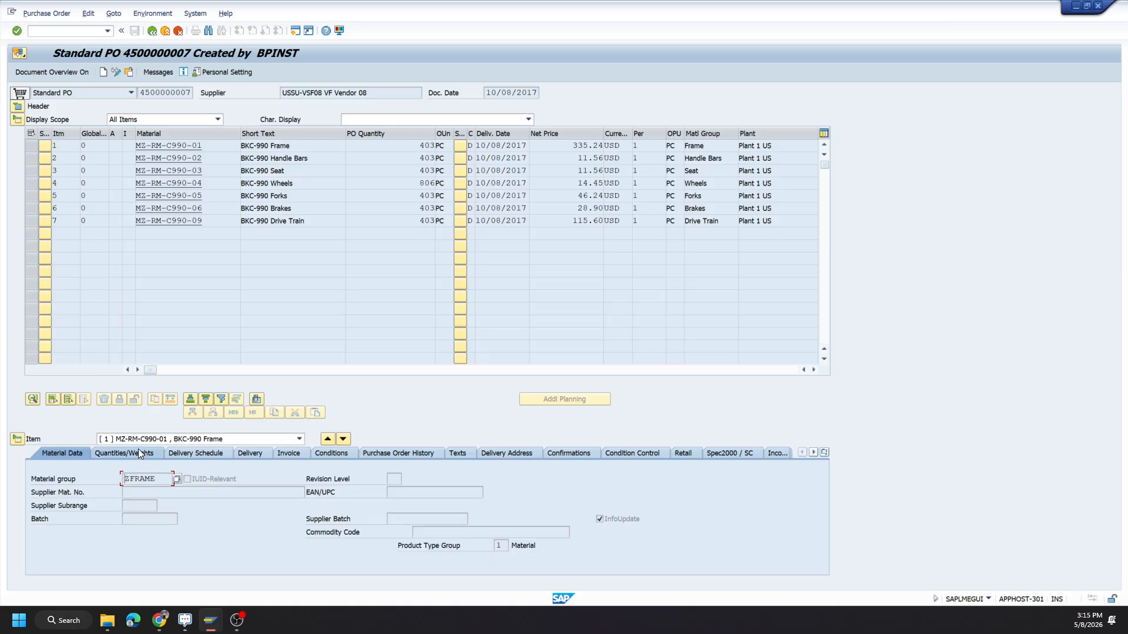
pyautogui.click(139, 450)
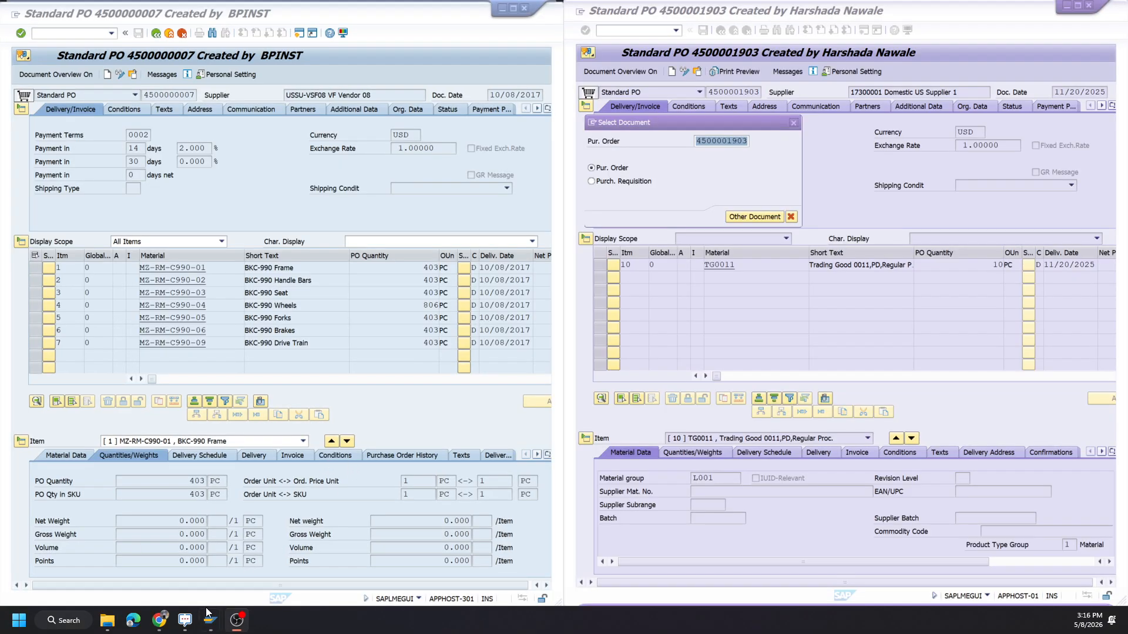
# Copy the generated purchase order number from the Test Data Express transfer result and display that purchase order in the target SAP system.
pyautogui.click(159, 620)
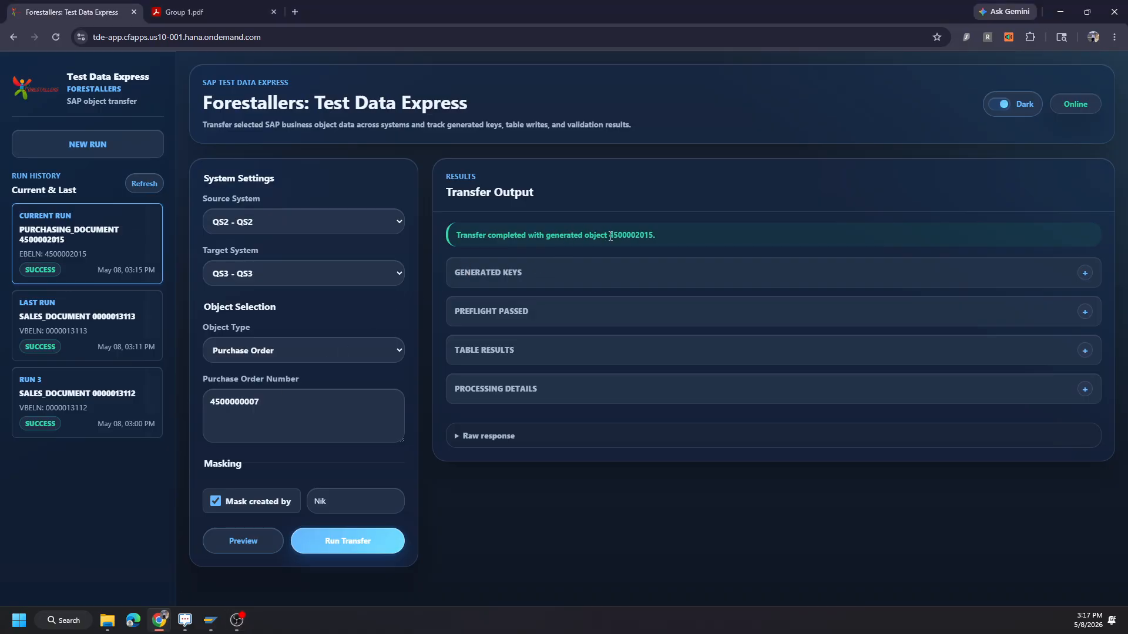
pyautogui.moveTo(610, 235); pyautogui.dragTo(652, 235)
pyautogui.hotkey('ctrl', 'c')
pyautogui.click(1063, 11)
pyautogui.click(746, 142)
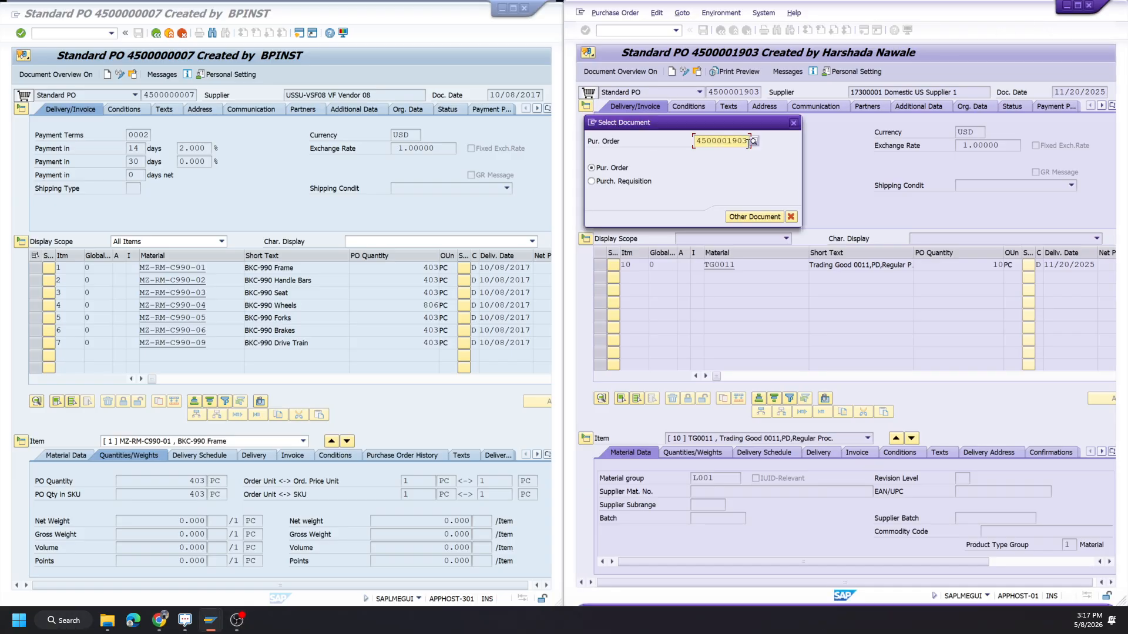
pyautogui.moveTo(748, 142); pyautogui.dragTo(698, 142)
pyautogui.hotkey('ctrl', 'v')
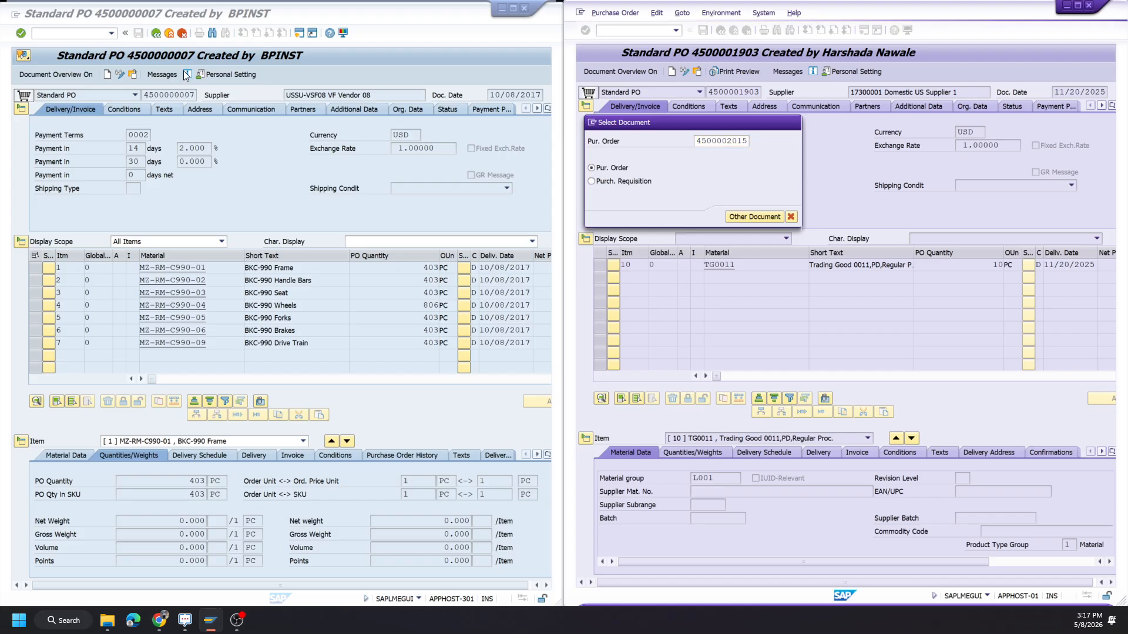
pyautogui.press('Return')
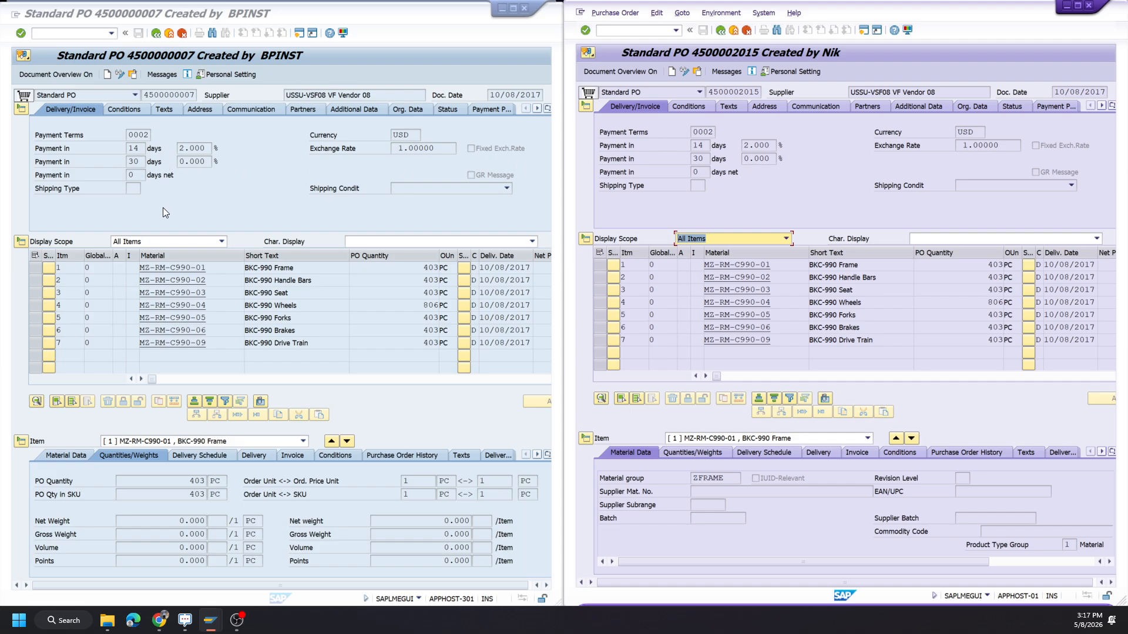
# Compare item 1's quantities, delivery schedule, delivery, invoice and material data between the source and target purchase orders.
pyautogui.click(690, 452)
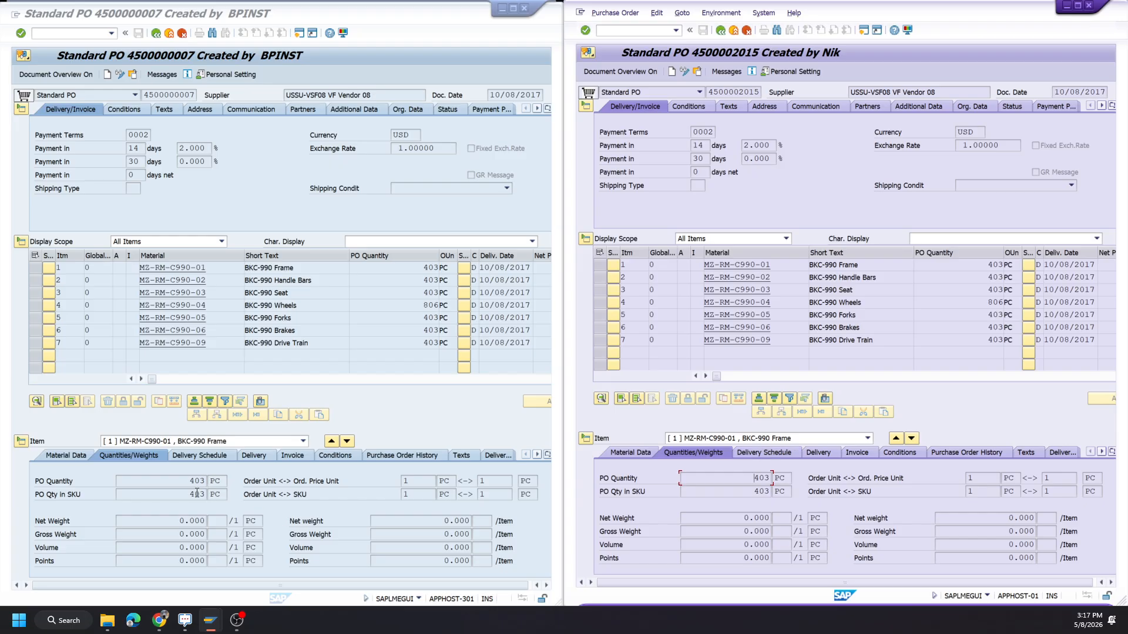
pyautogui.click(787, 455)
pyautogui.click(180, 457)
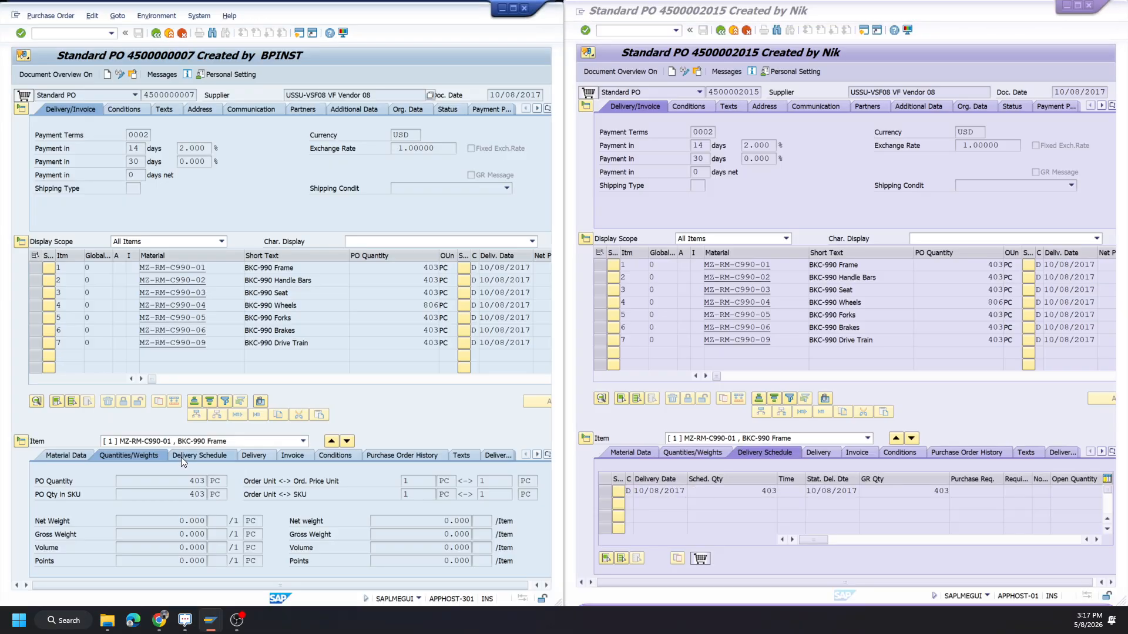
pyautogui.click(249, 455)
pyautogui.click(825, 456)
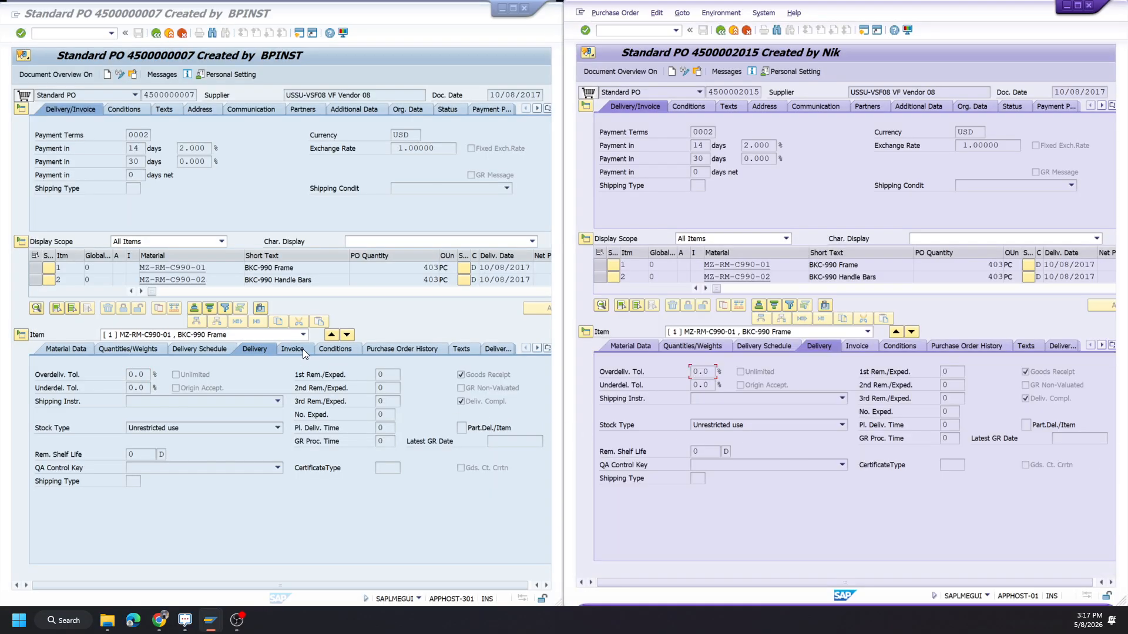
pyautogui.click(302, 349)
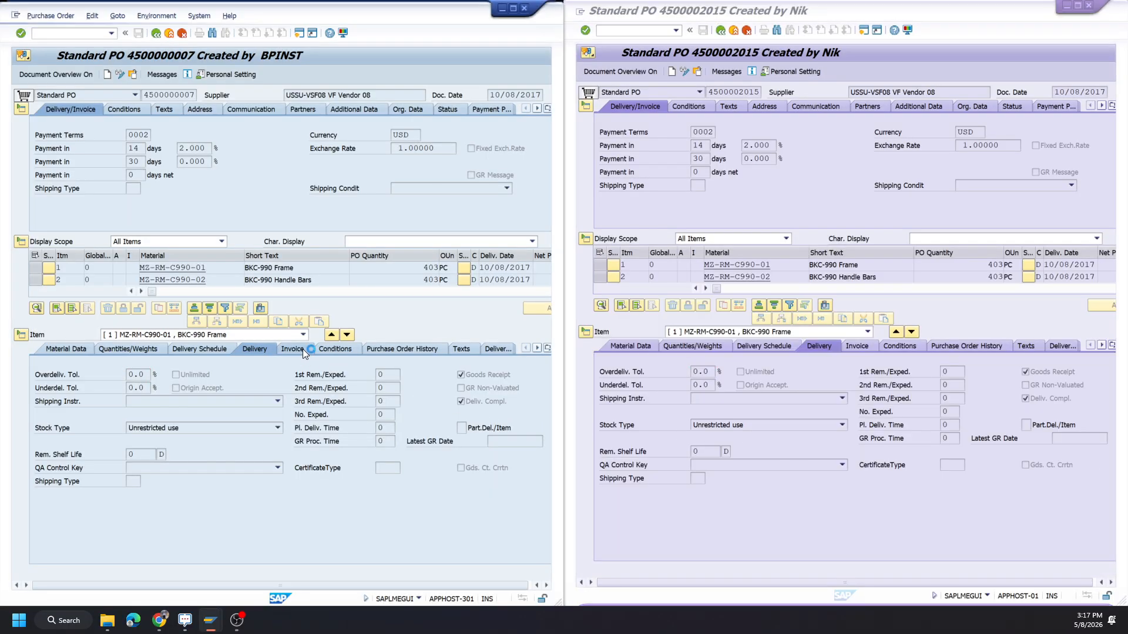
pyautogui.click(861, 345)
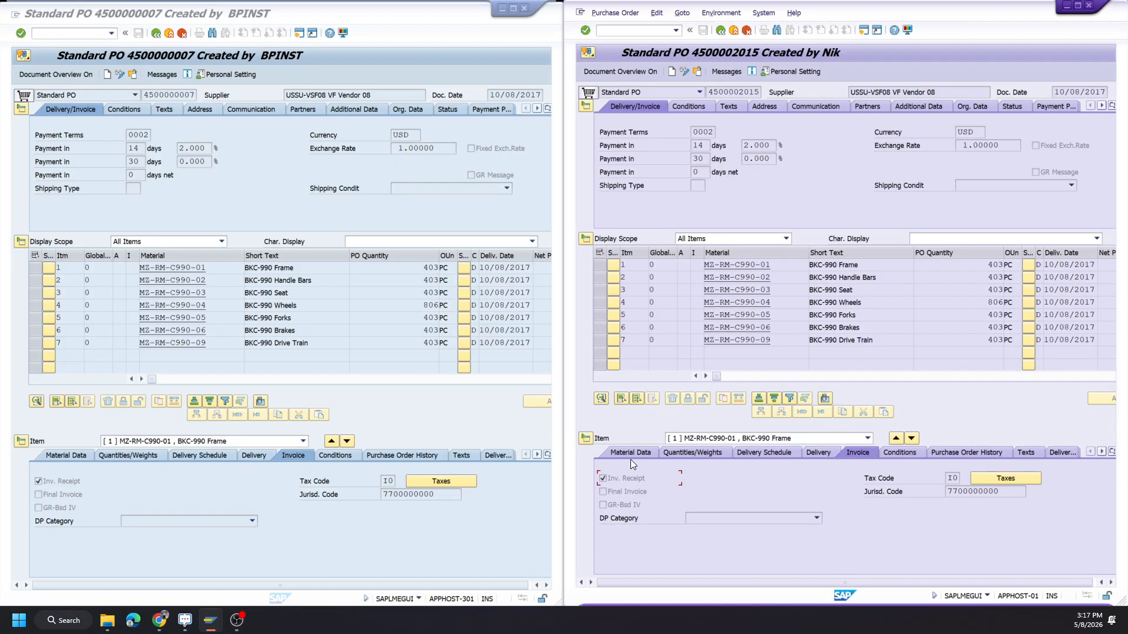
pyautogui.click(644, 455)
pyautogui.click(68, 453)
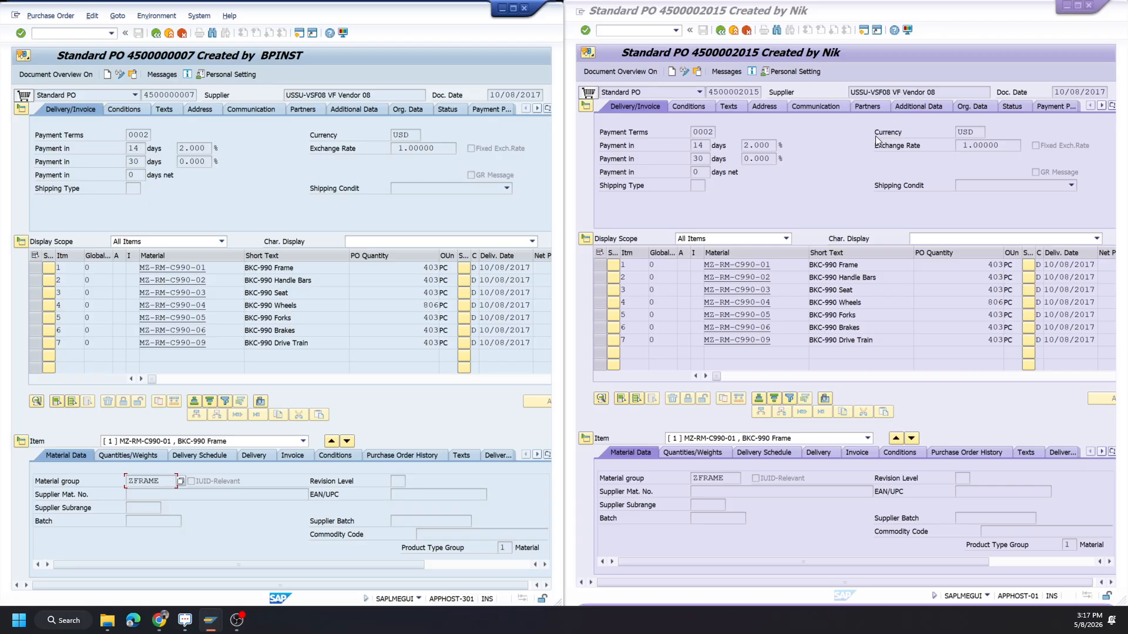
# Switch back to Test Data Express with the purchase order transfer output.
pyautogui.click(164, 618)
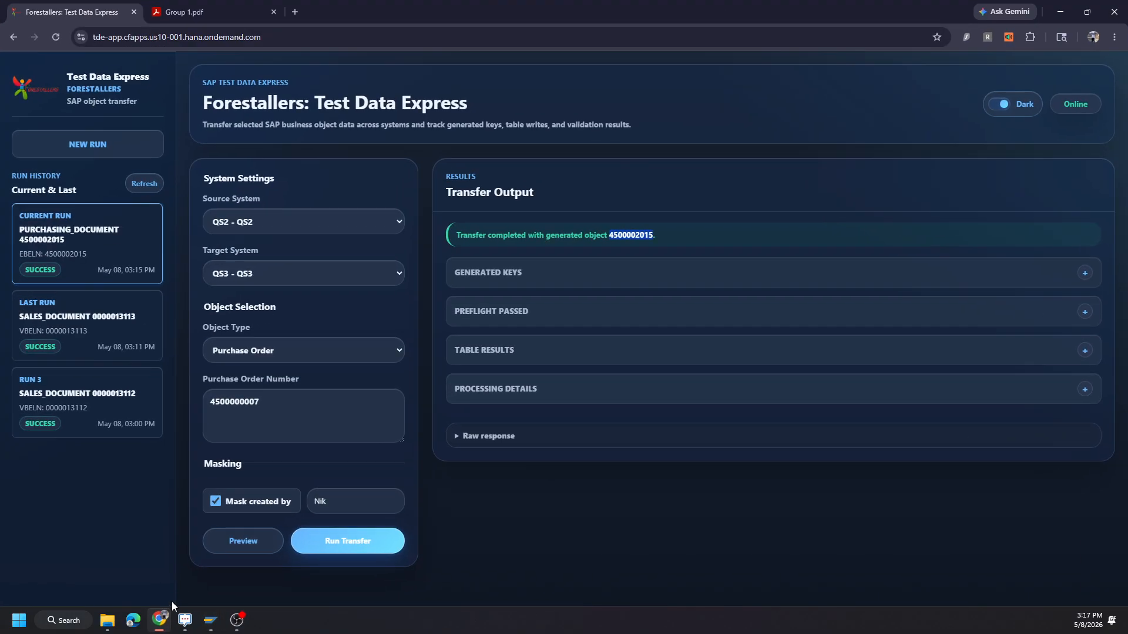